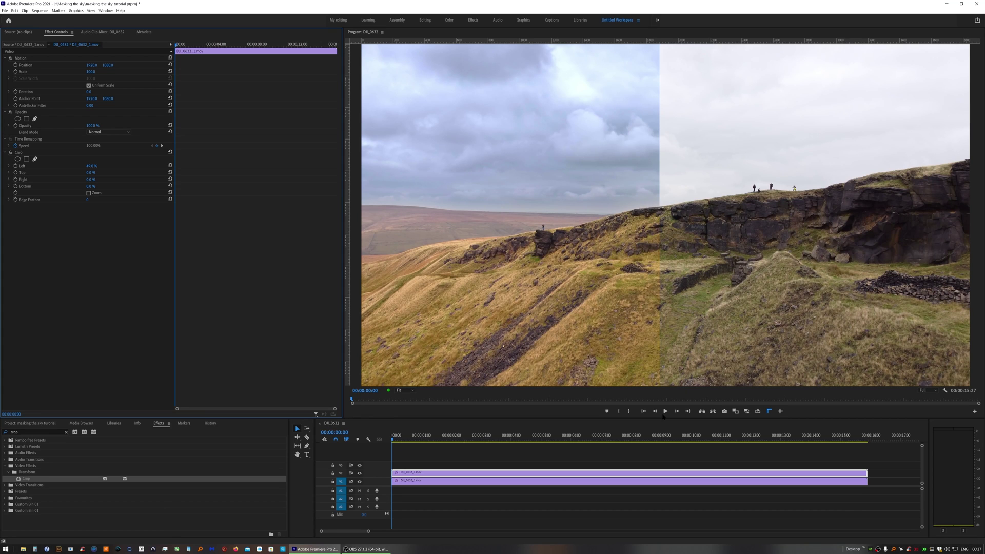
Play the finished sky-and-ground comparison and scrub to a frame partway through.
left_click(665, 411)
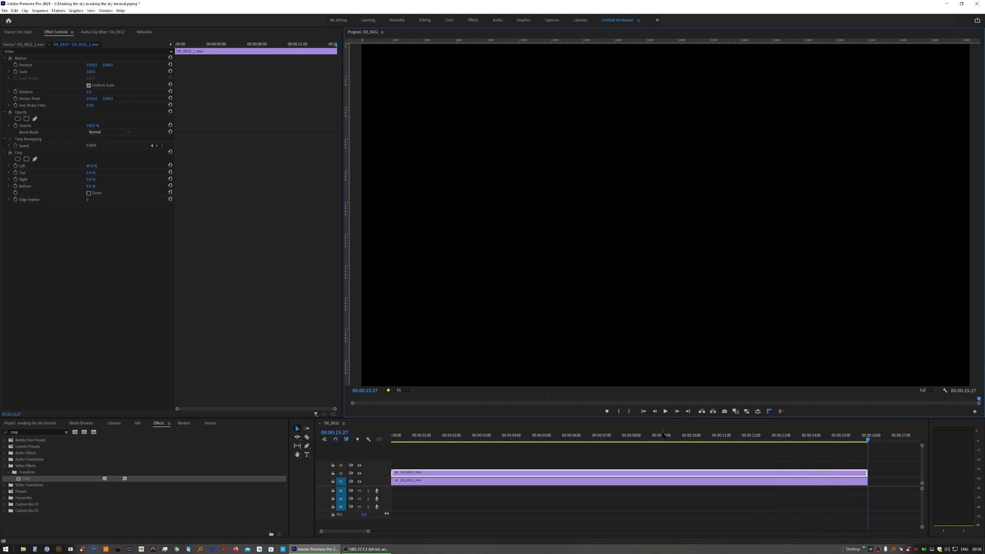
left_click(636, 435)
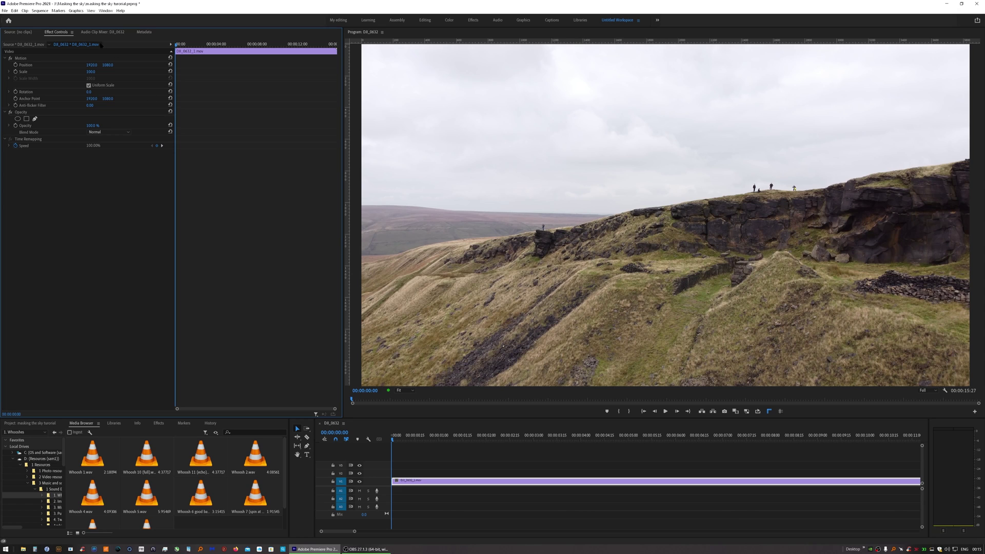
Apply Lumetri Color (searched as 'lumetri c') to DJI_0632 and expand Basic Correction.
left_click(158, 424)
left_click(43, 432)
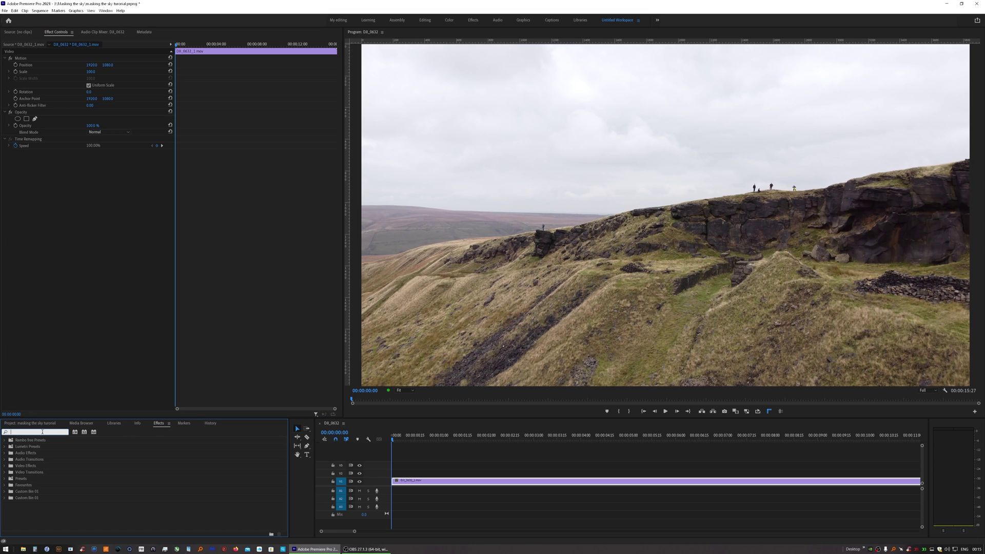
type("lumetri")
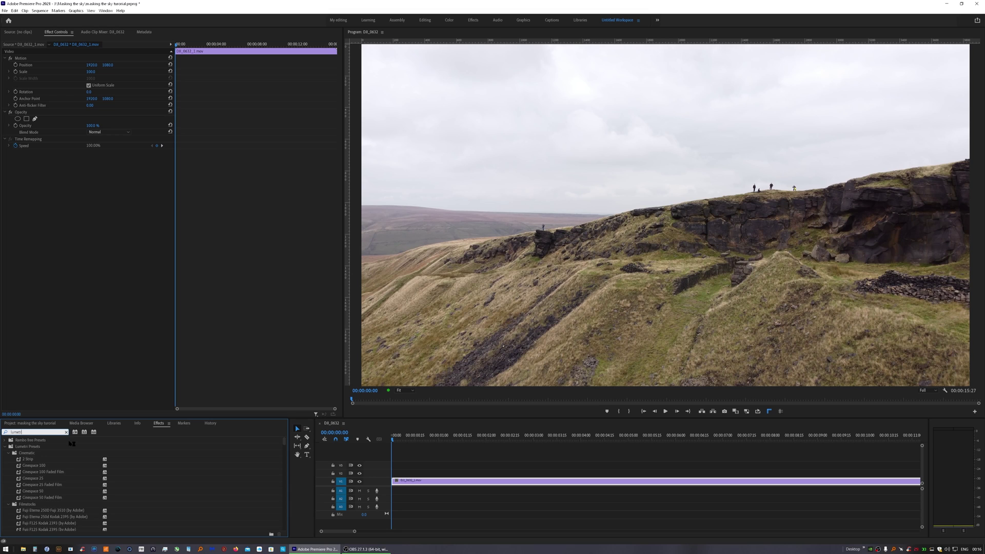
type(" c")
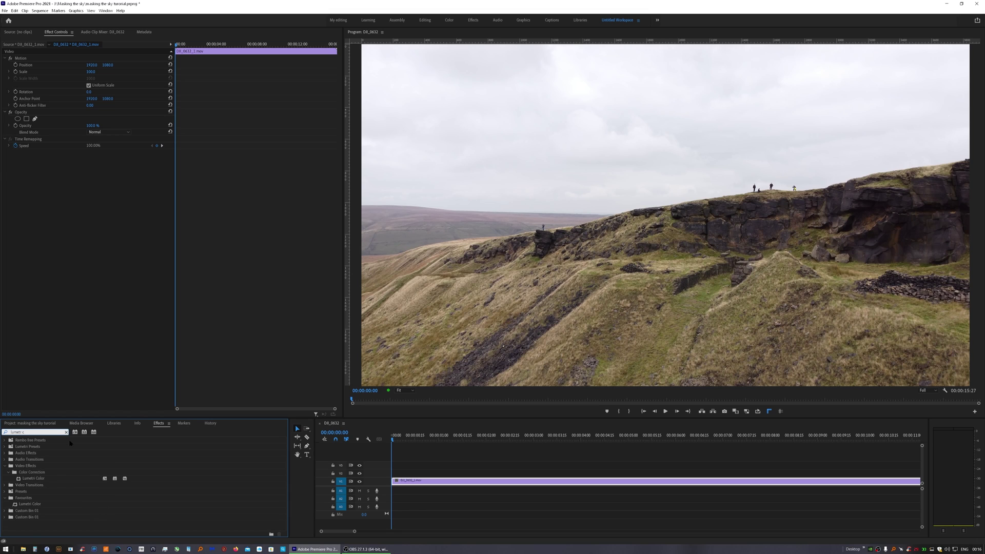
left_click_drag(44, 479, 81, 289)
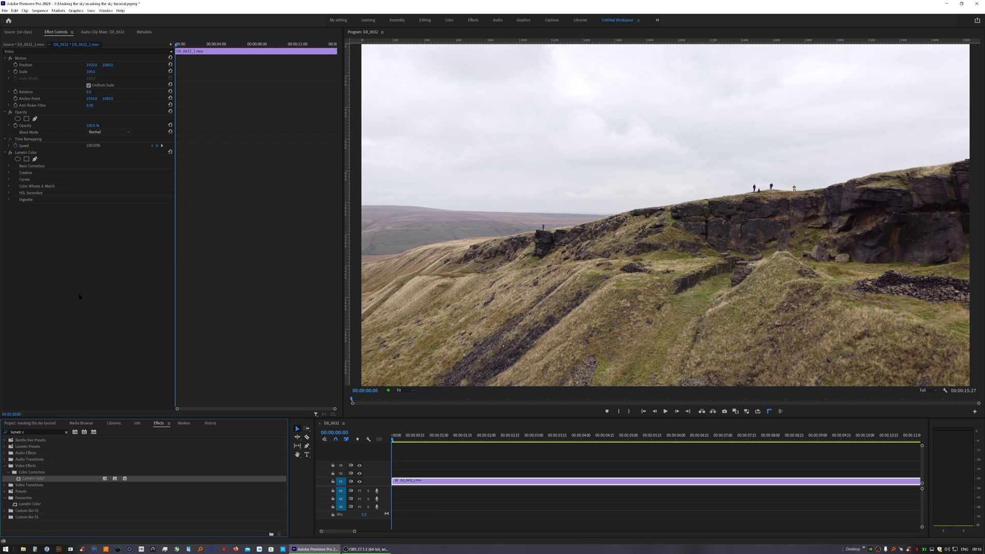
left_click(34, 426)
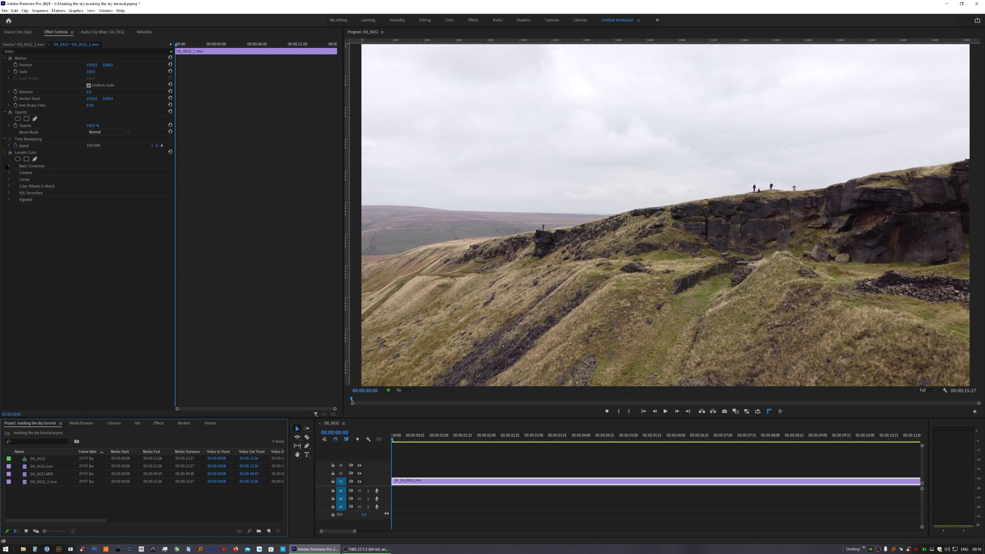
left_click(10, 166)
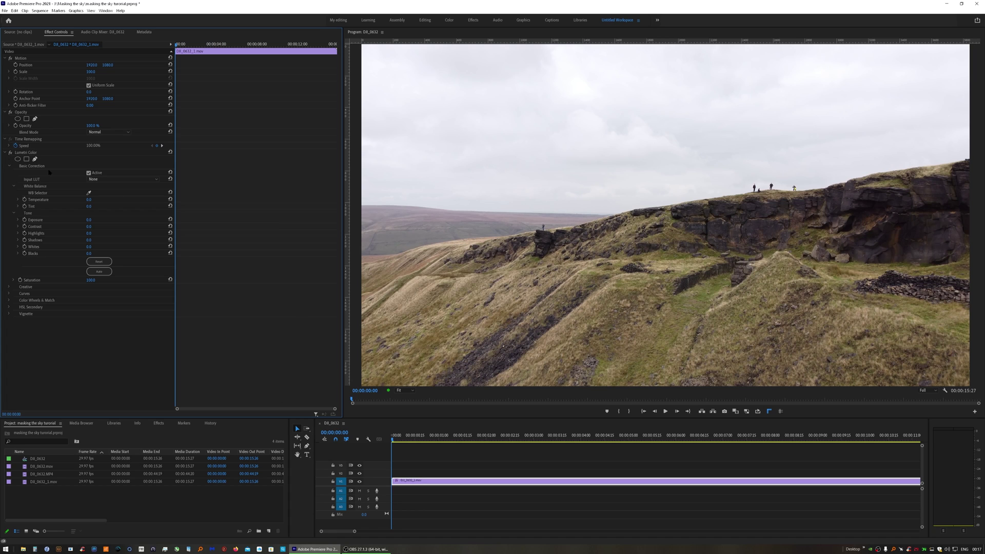
Start a freeform Lumetri mask with points along the horizon from the left edge.
left_click(26, 159)
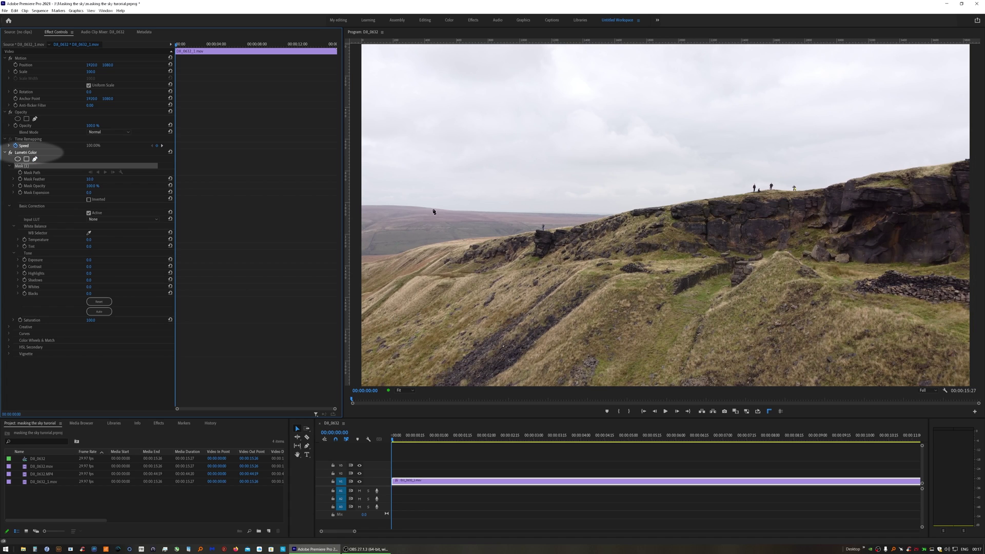
left_click(366, 205)
left_click(413, 206)
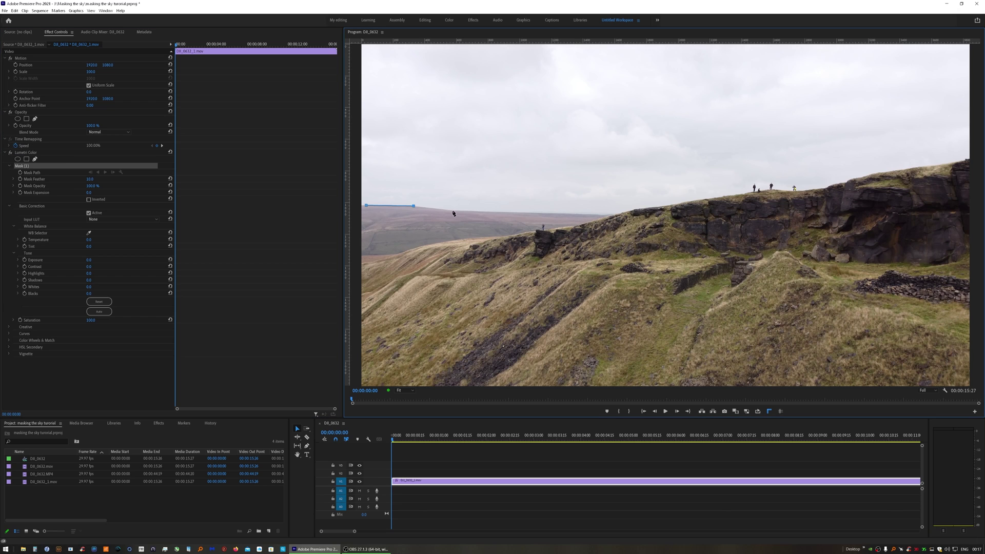
left_click(453, 211)
left_click(505, 211)
left_click(577, 212)
left_click(615, 213)
left_click(636, 209)
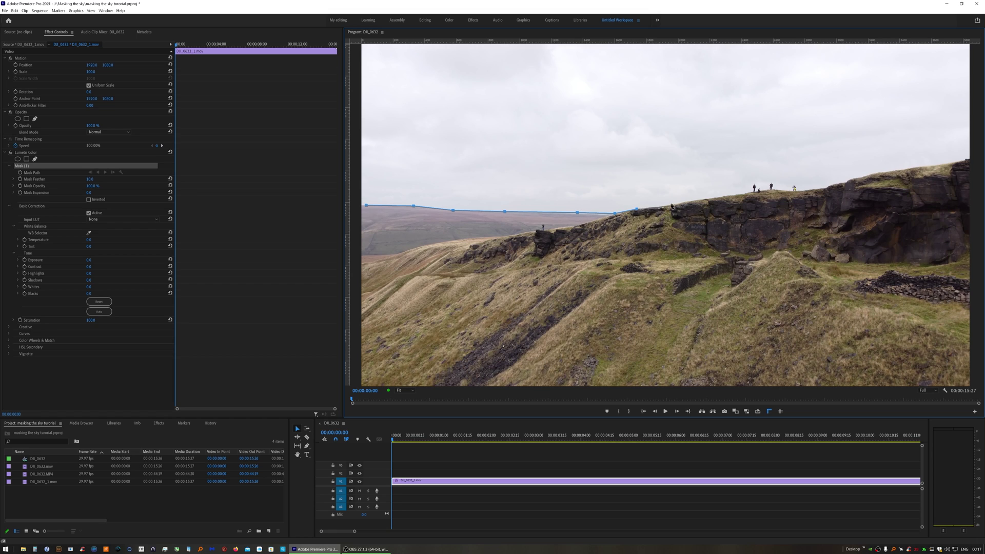
Continue the mask points up the ridge and along its top to the right edge.
left_click(674, 205)
left_click(714, 198)
left_click(748, 192)
left_click(777, 190)
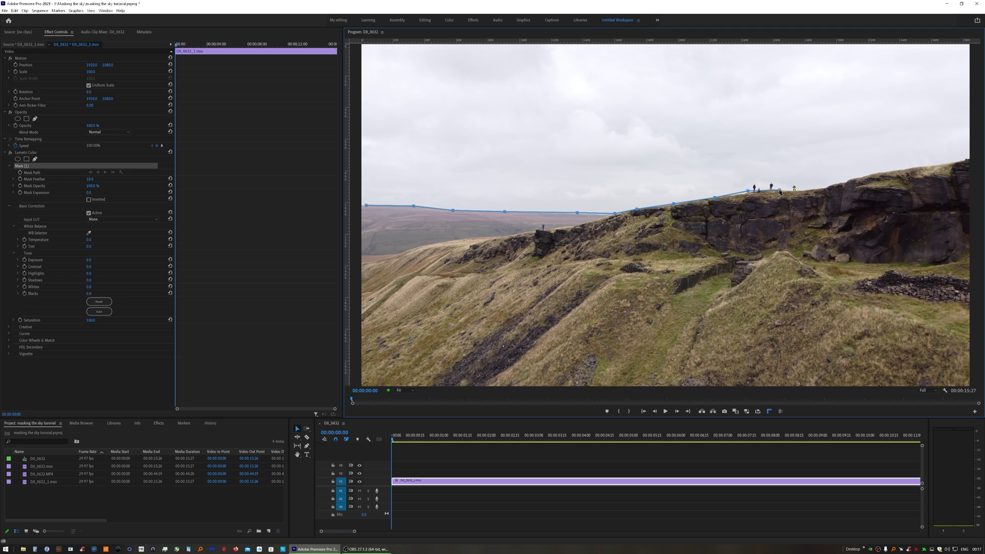
left_click(825, 187)
left_click(845, 182)
left_click(881, 170)
left_click(935, 165)
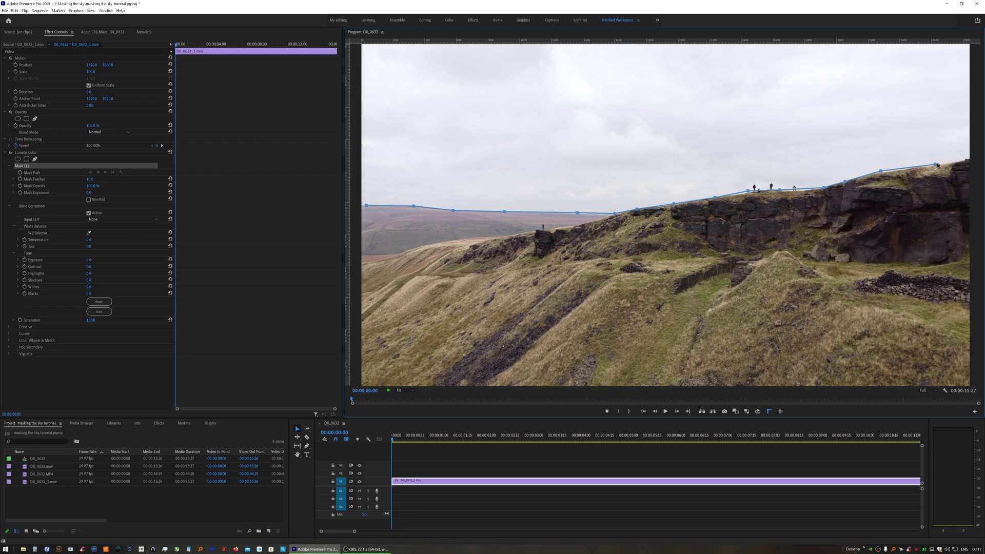
left_click(967, 159)
left_click(405, 390)
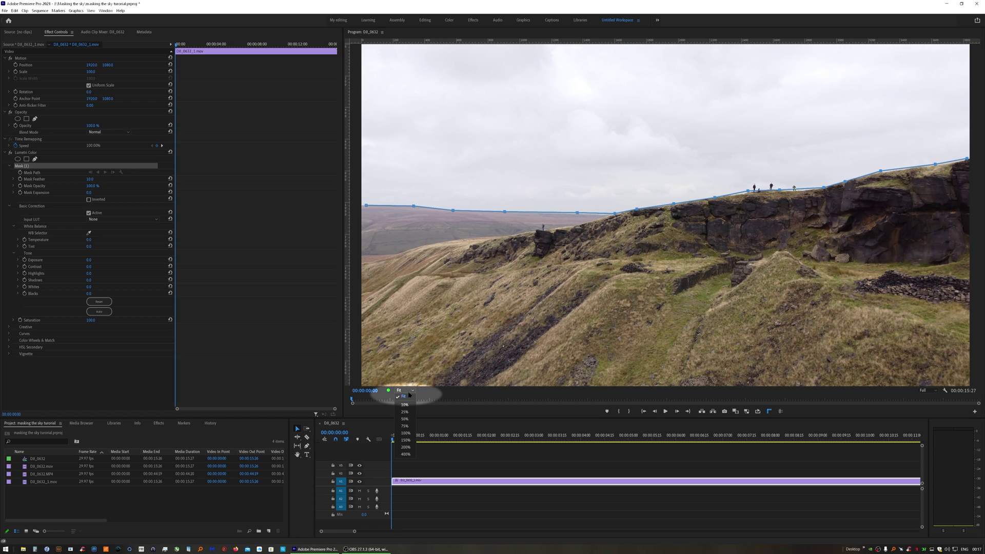
At 25% zoom, loop mask points above the frame and close on the first point, then refit.
left_click(404, 412)
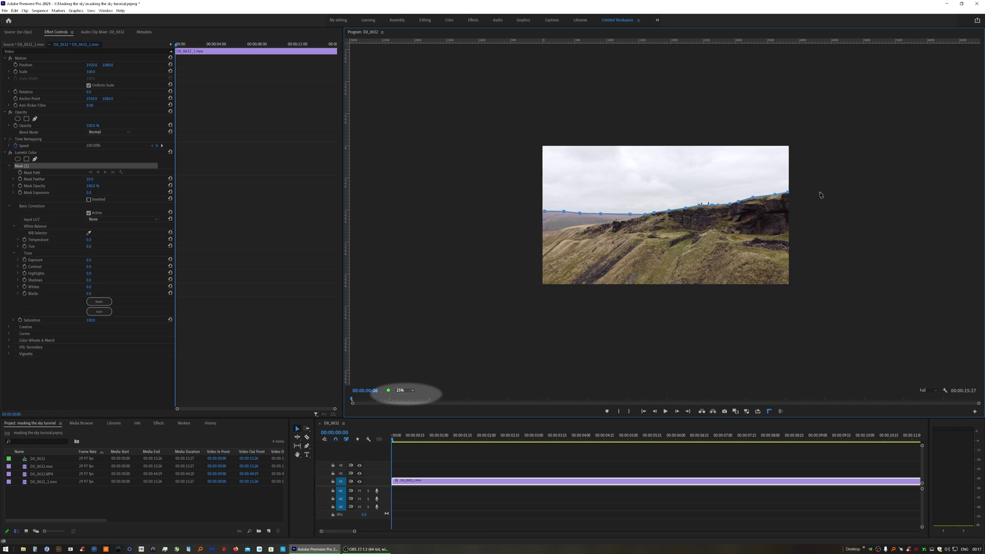
left_click(830, 192)
left_click(830, 102)
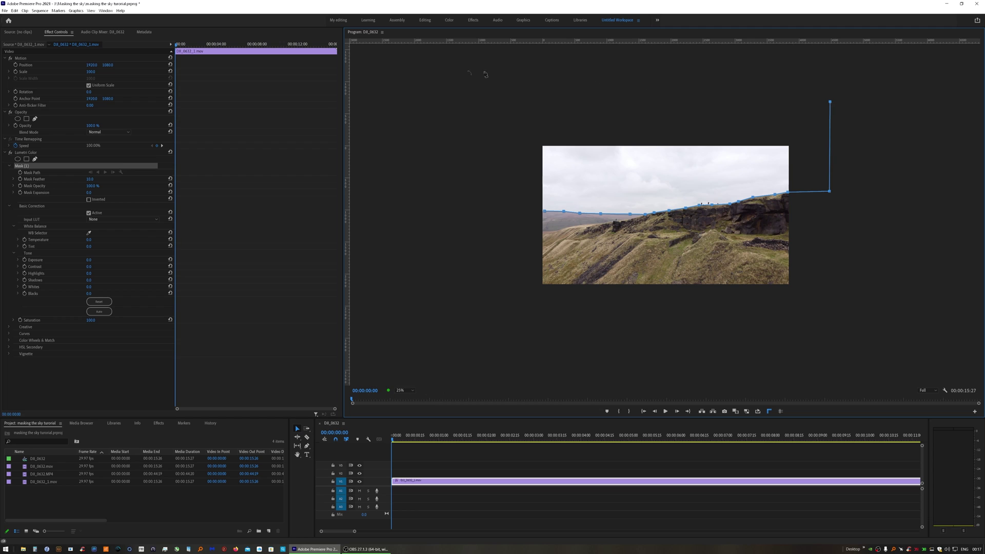
left_click(501, 97)
left_click(506, 213)
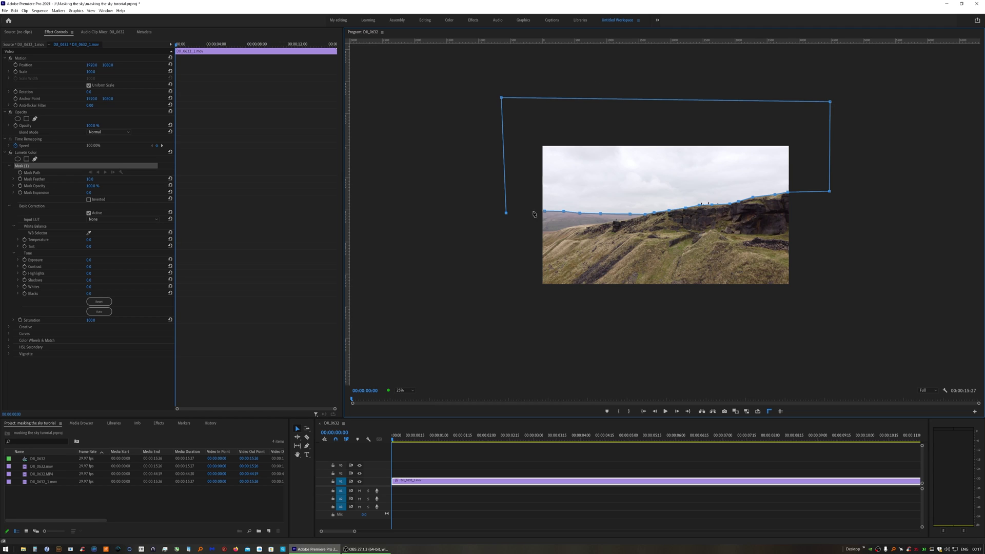
left_click(544, 213)
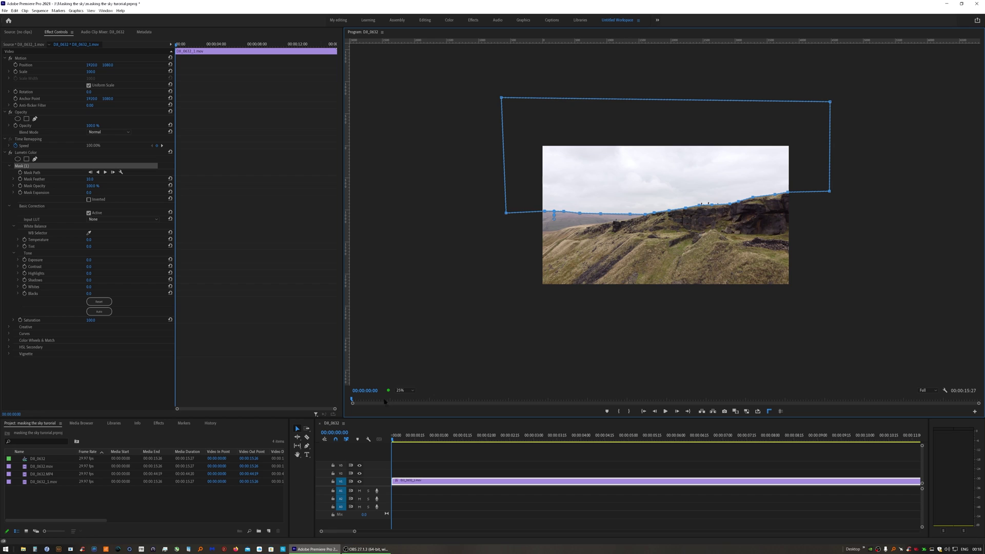
left_click(409, 390)
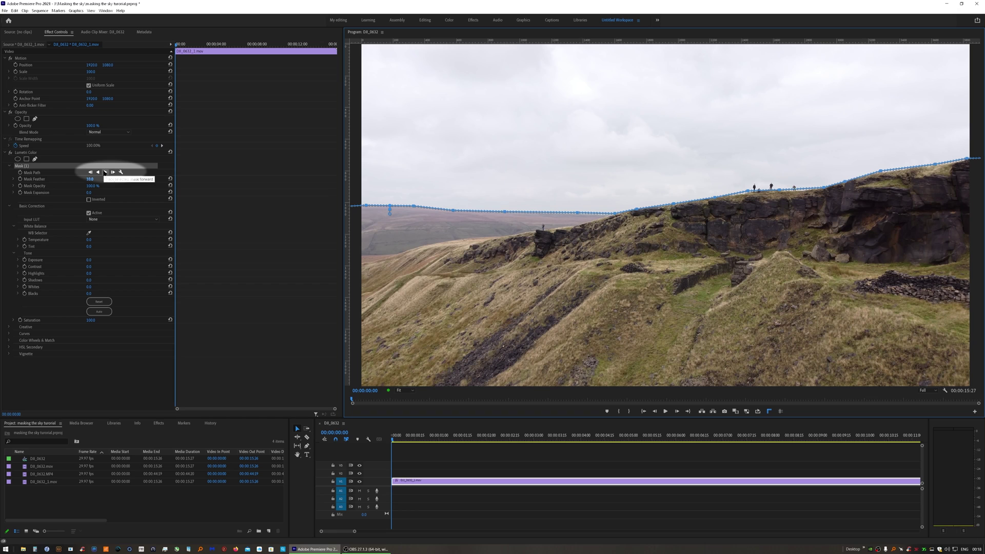
Track the sky mask forward with Position, Scale & Rotation, stopping where it drifts.
left_click(121, 172)
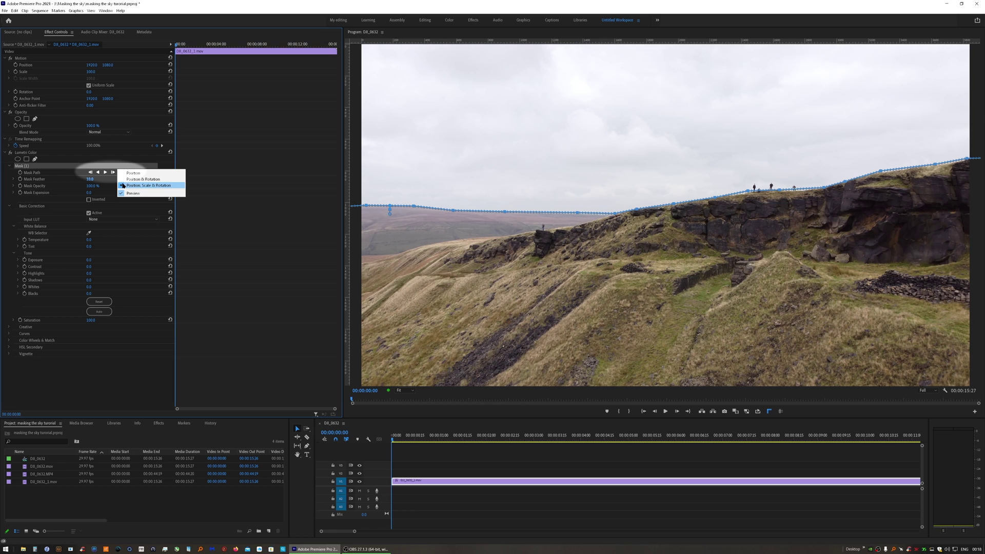
left_click(105, 172)
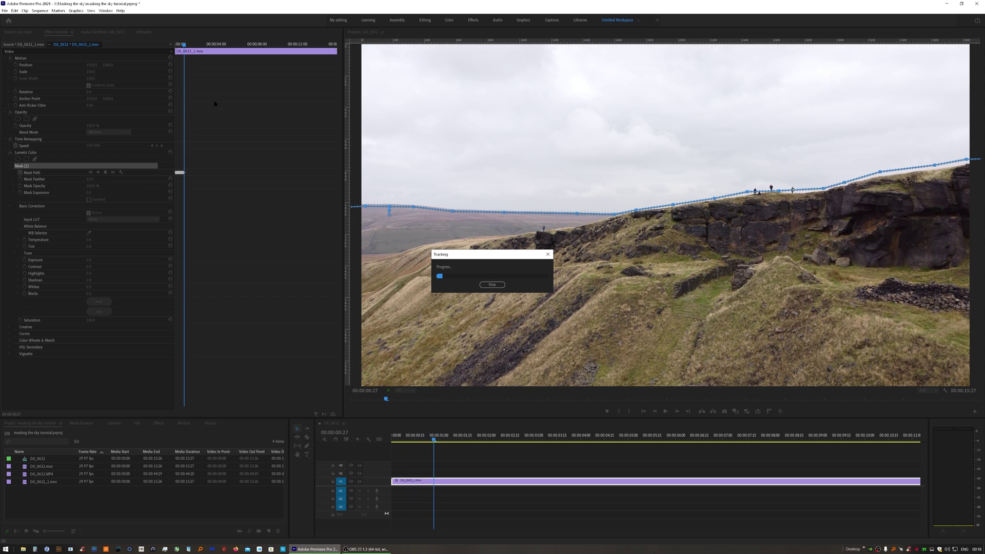
left_click(491, 284)
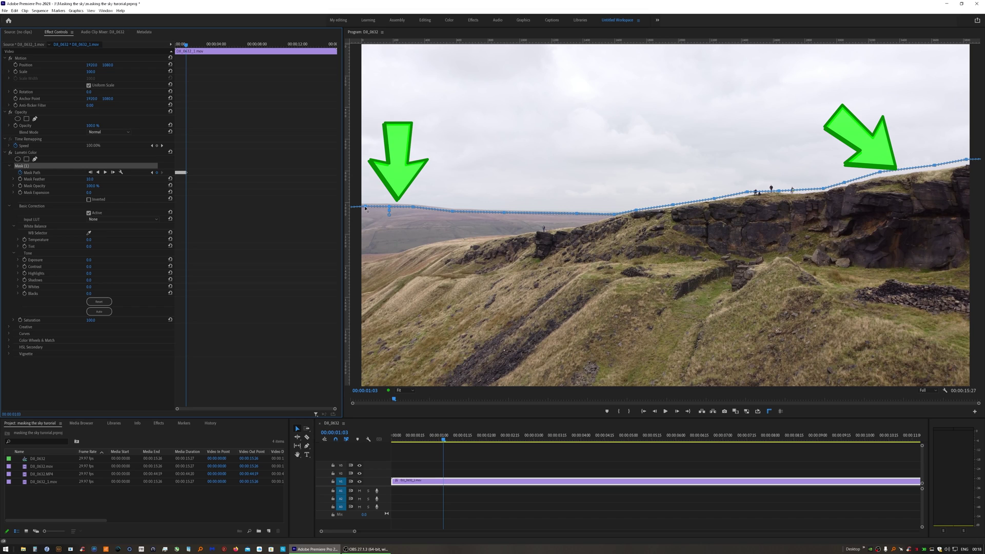
Reshape the drifted mask points onto the horizon and ridge, then resume tracking.
left_click_drag(365, 207, 366, 204)
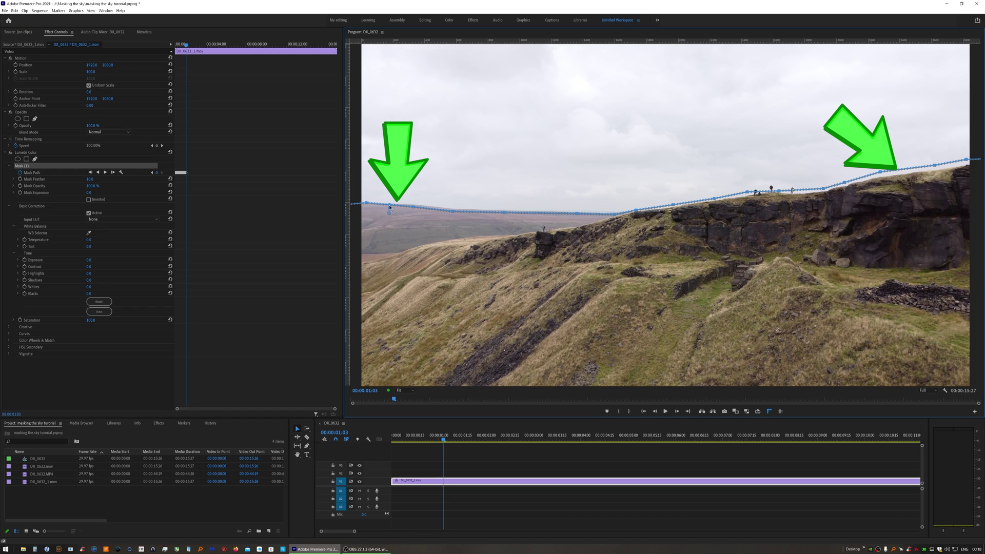
left_click(390, 206)
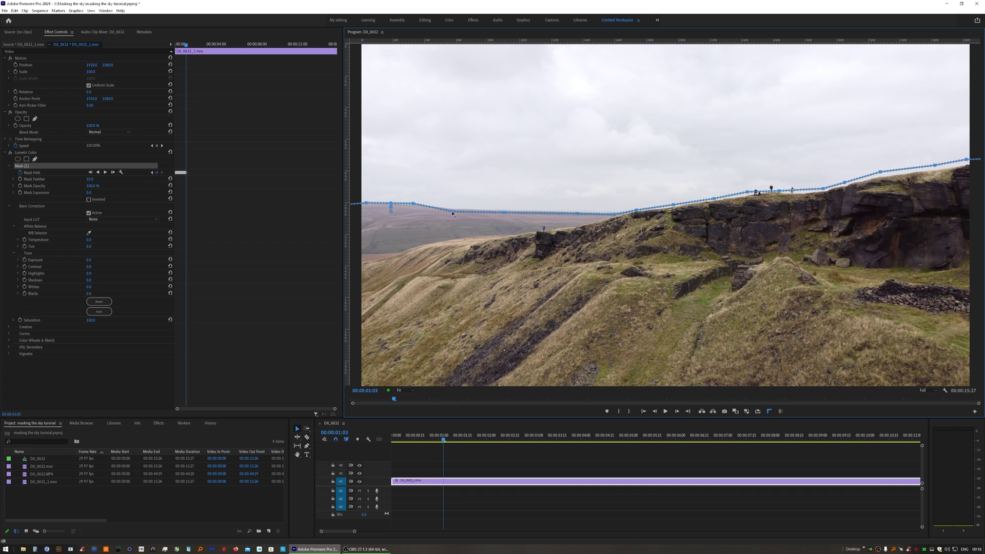
left_click_drag(452, 212, 454, 208)
key("ctrl+t")
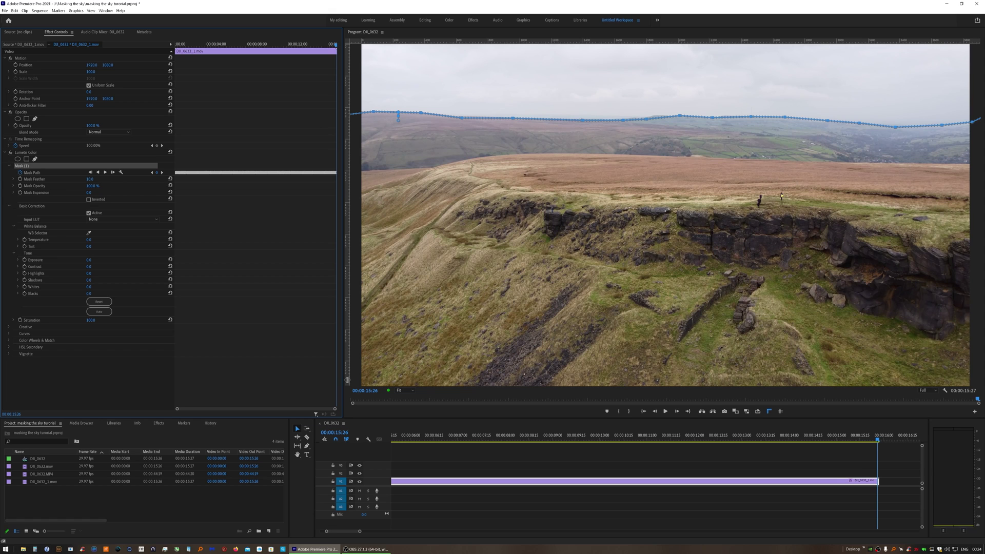
From the clip's first frame, rename the Lumetri Color effect to 'sky'.
left_click(643, 411)
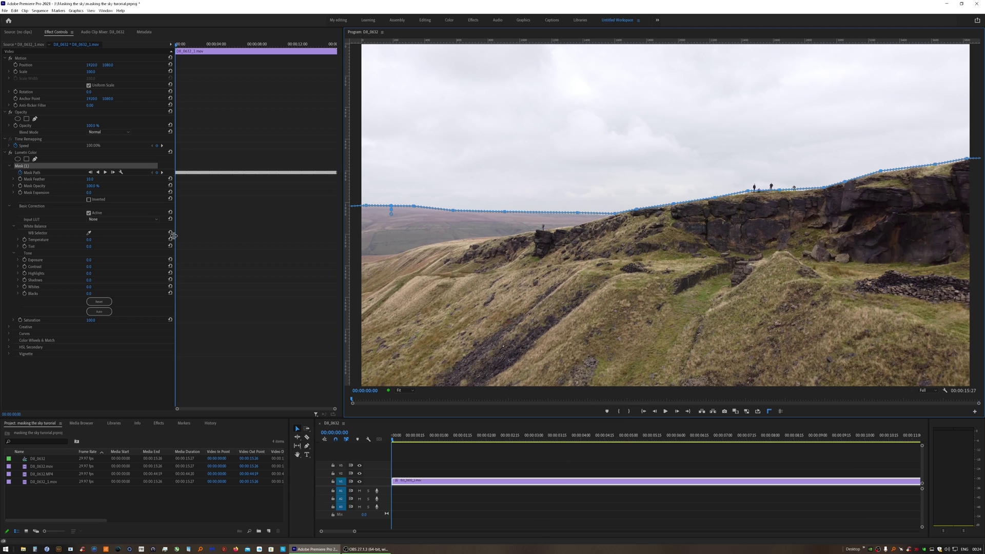
left_click(17, 152)
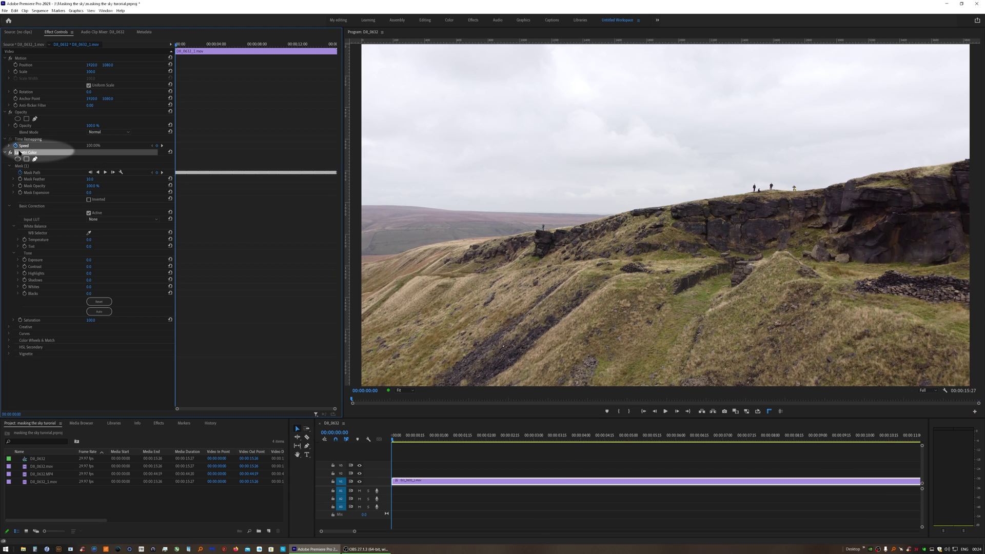
right_click(19, 152)
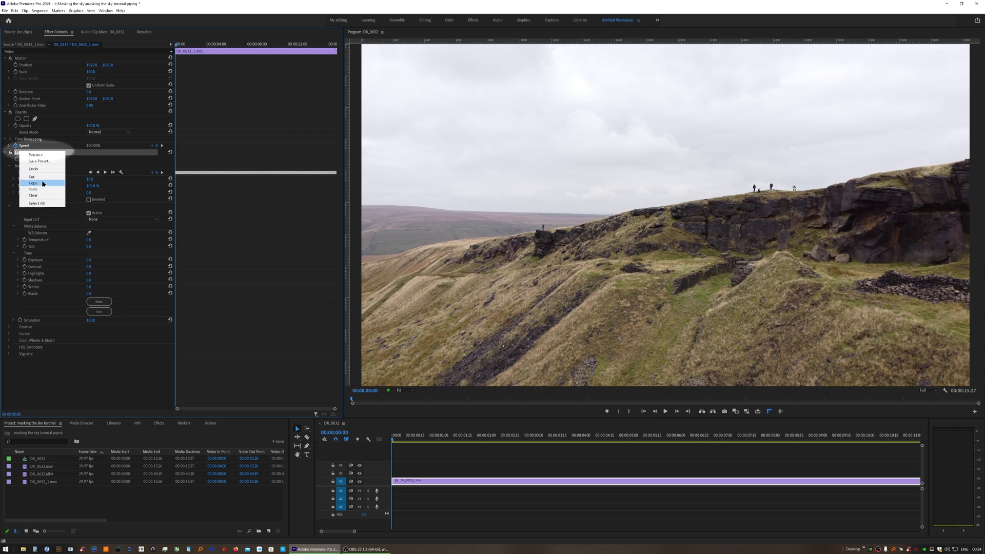
left_click(37, 154)
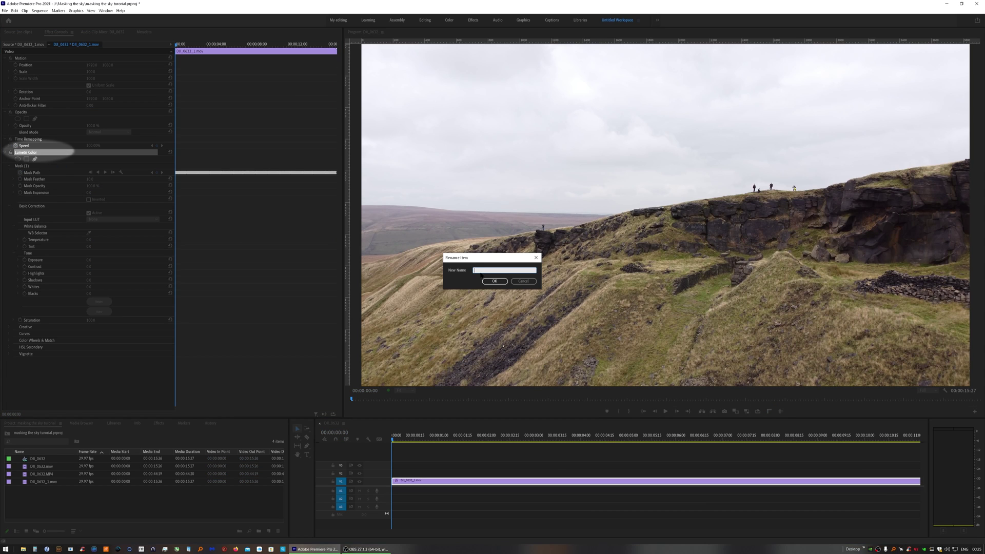
type("sky")
key("Return")
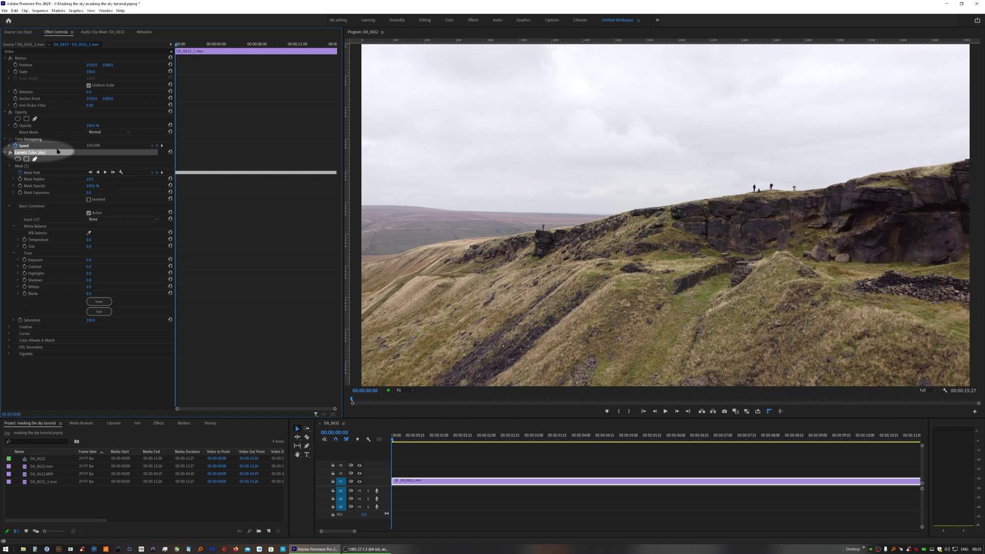
Set the sky's Highlights to -150, Temperature to -14 and Contrast to -55.
mouse_move(89, 273)
left_mouse_down()
mouse_move(51, 273)
mouse_move(99, 273)
left_mouse_up()
key("ctrl+z")
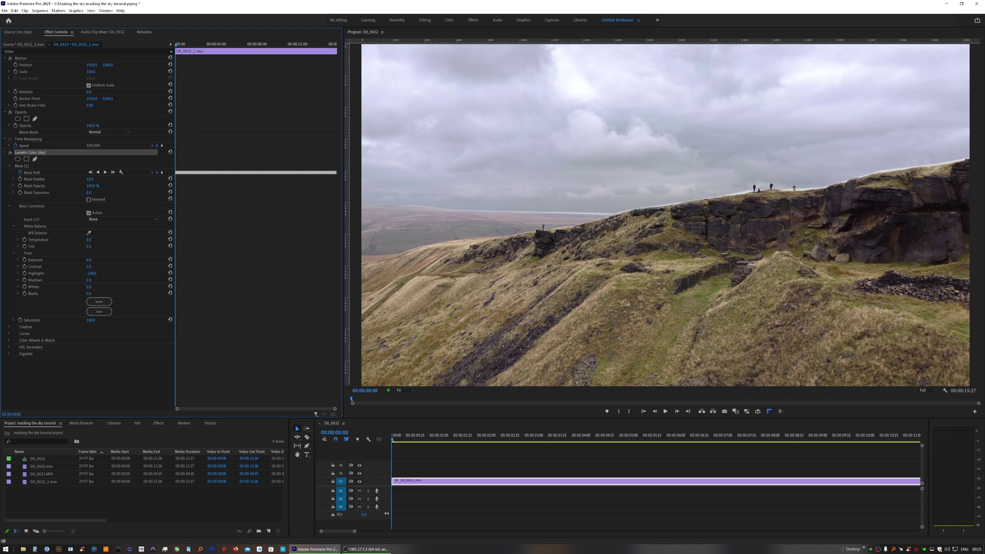
left_click_drag(90, 239, 92, 239)
mouse_move(89, 266)
left_mouse_down()
mouse_move(61, 266)
mouse_move(85, 267)
mouse_move(67, 281)
mouse_move(81, 280)
left_mouse_up()
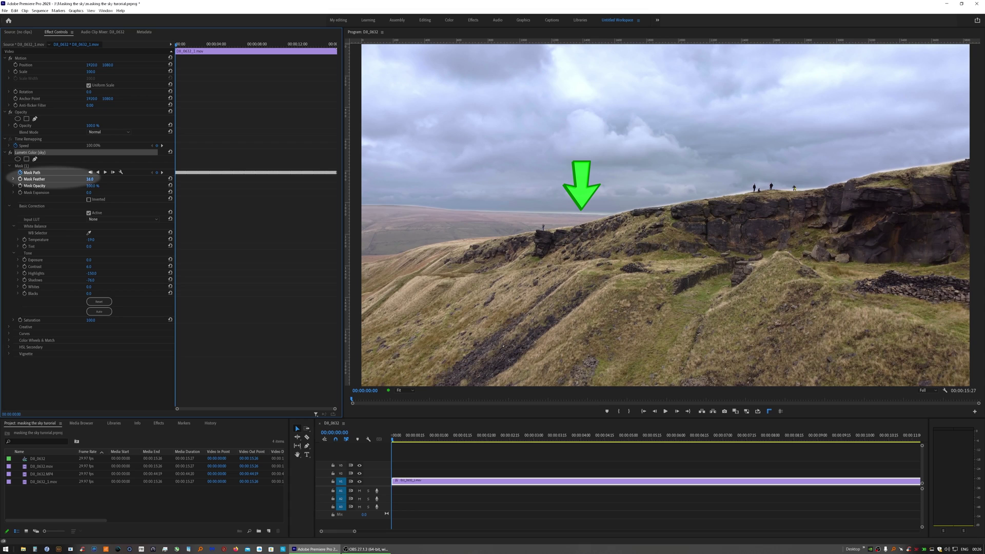
Raise the sky mask's Mask Feather to about 164.
mouse_move(89, 179)
left_mouse_down()
mouse_move(113, 179)
mouse_move(102, 179)
left_mouse_up()
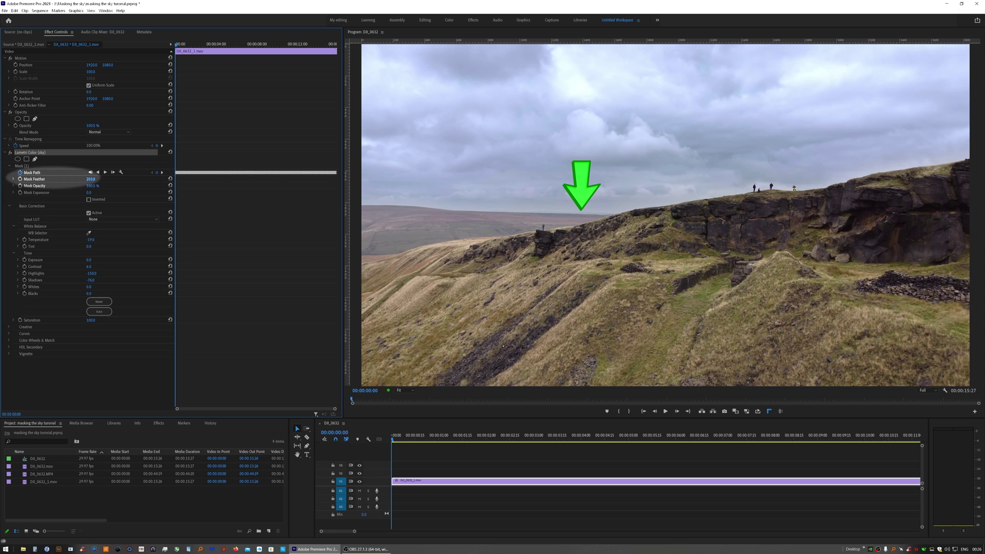
left_click_drag(90, 179, 88, 179)
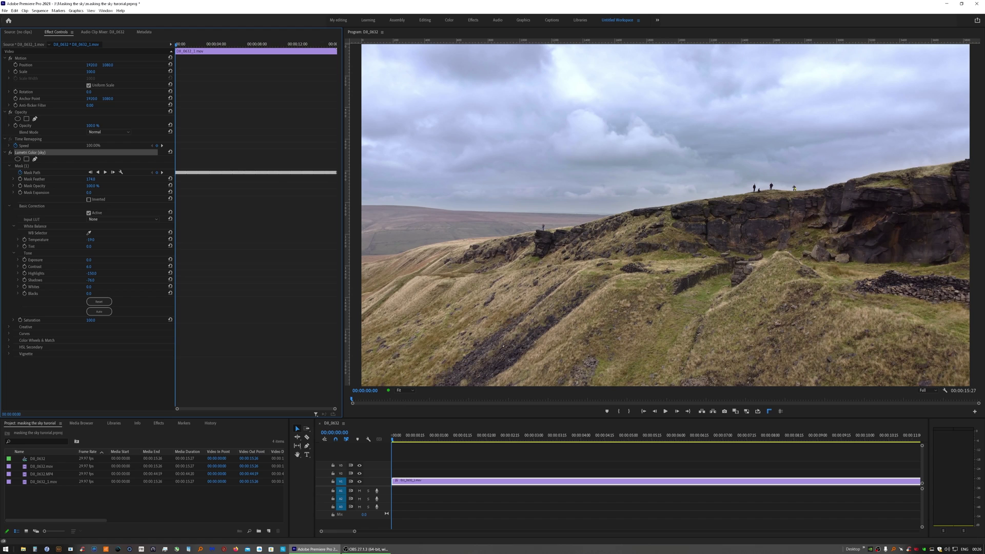
left_click(665, 410)
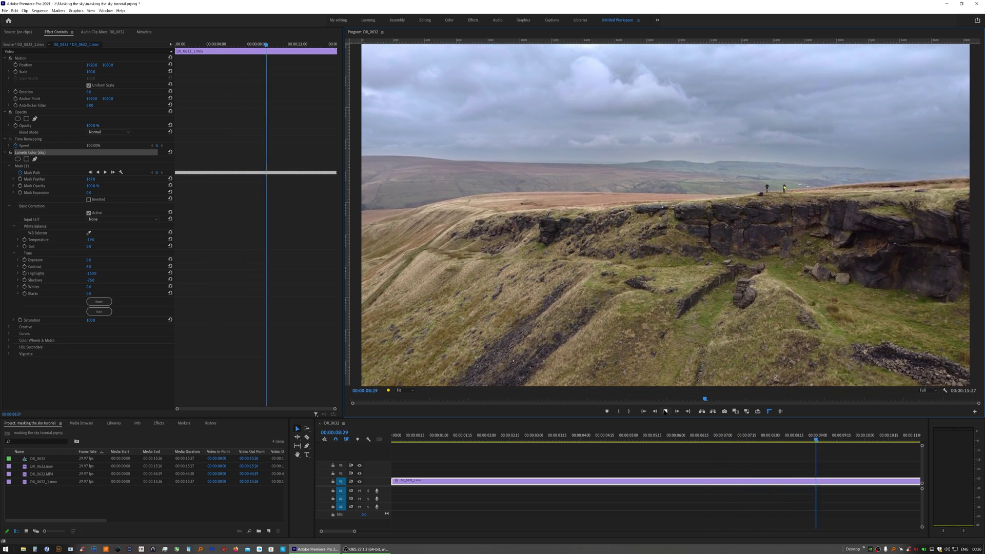
left_click(665, 411)
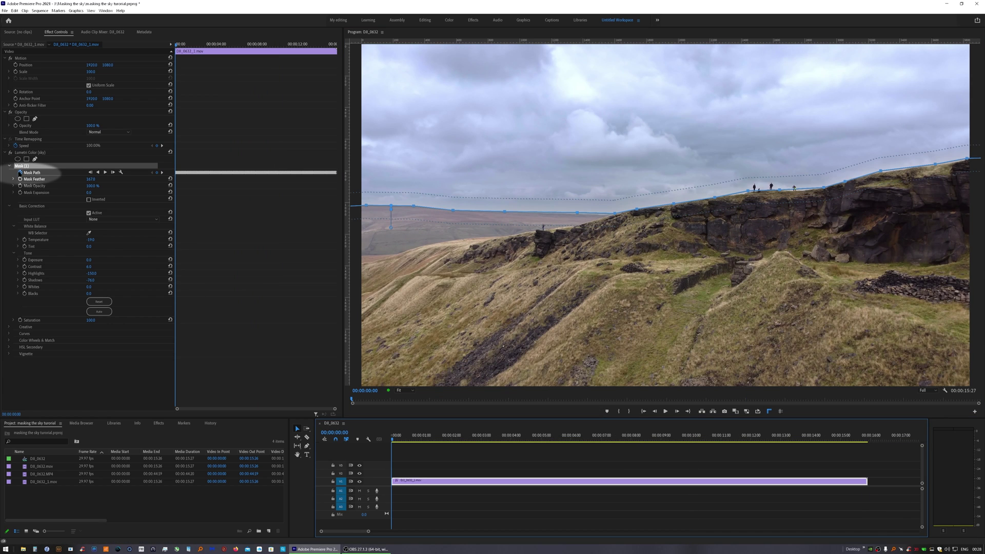
Clear the Mask Path keyframes and set a fresh first-frame keyframe on the horizon.
left_click(20, 172)
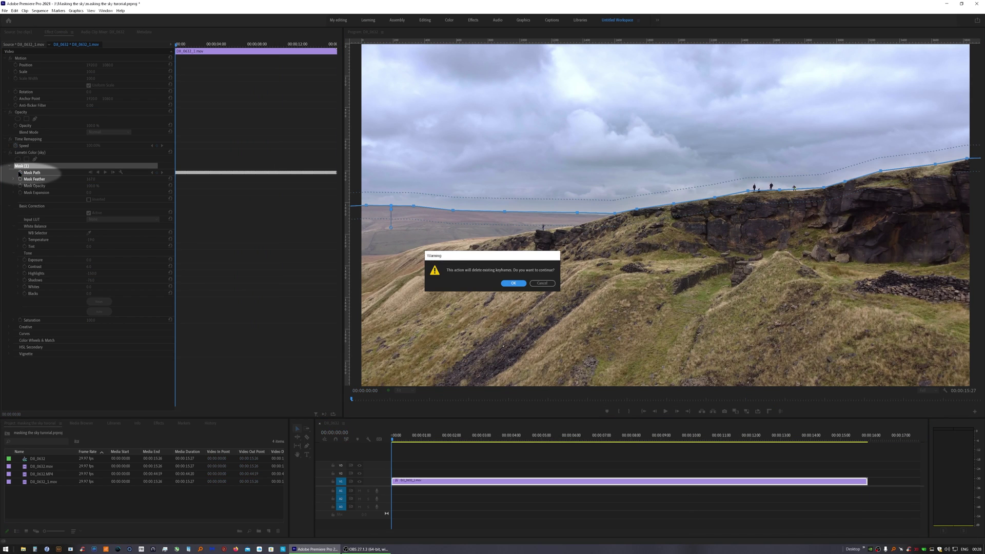
left_click(513, 283)
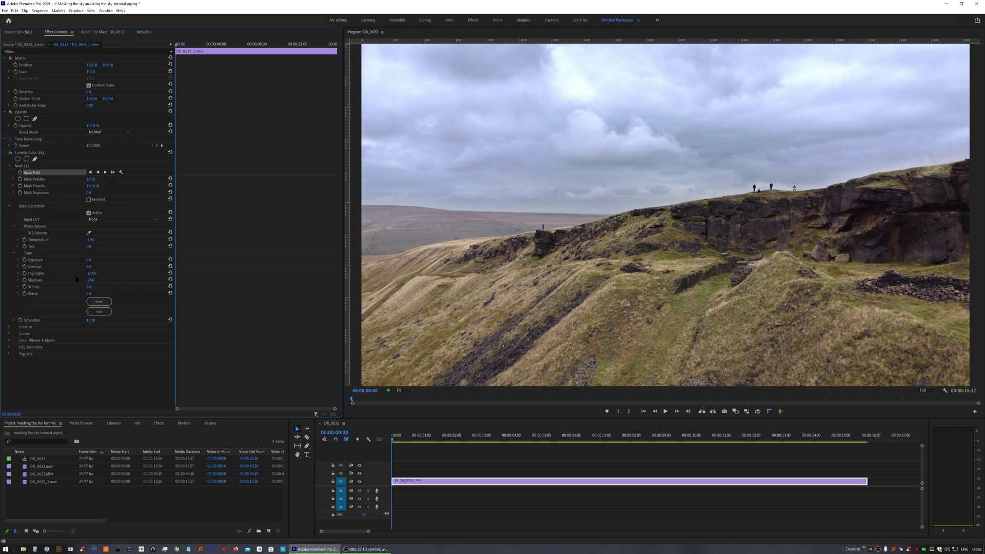
left_click(22, 165)
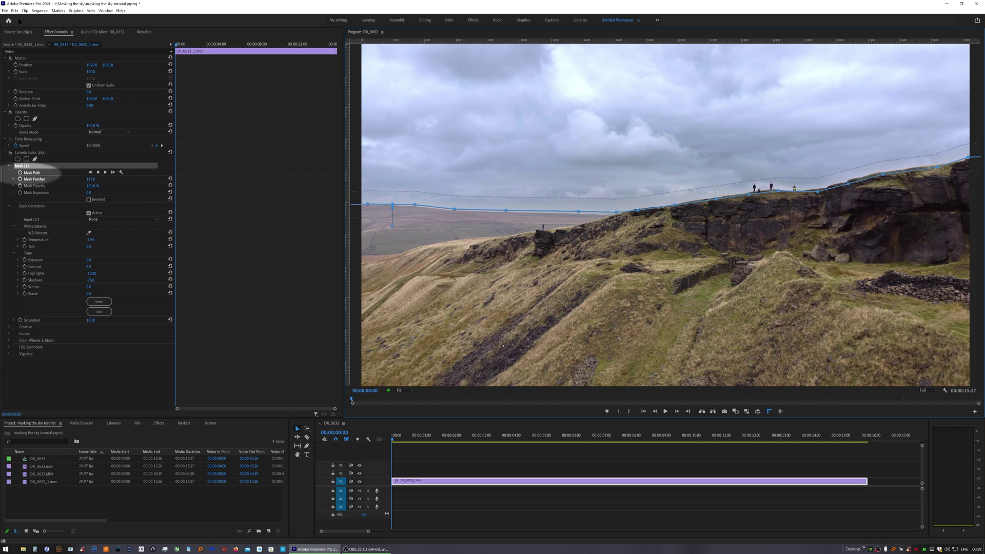
left_click(20, 172)
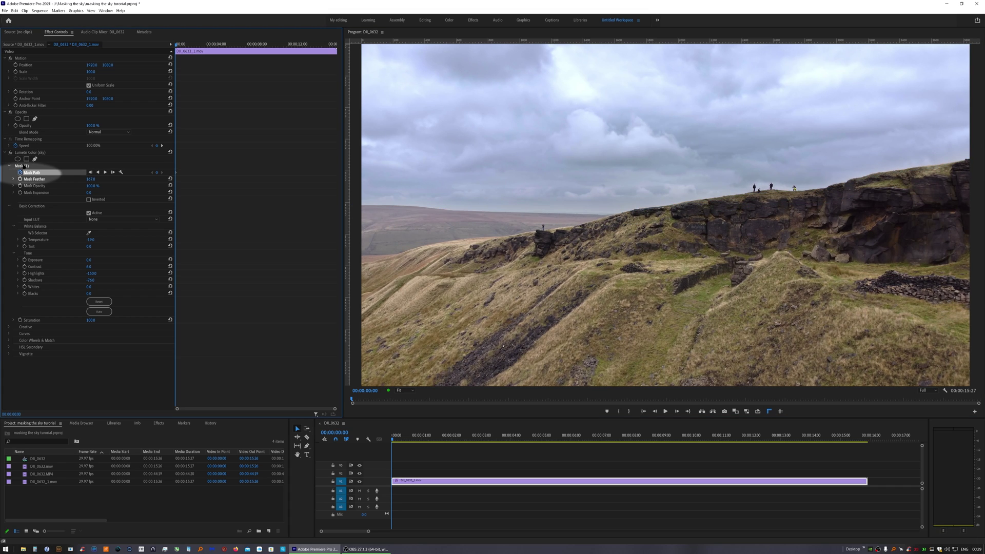
left_click(22, 166)
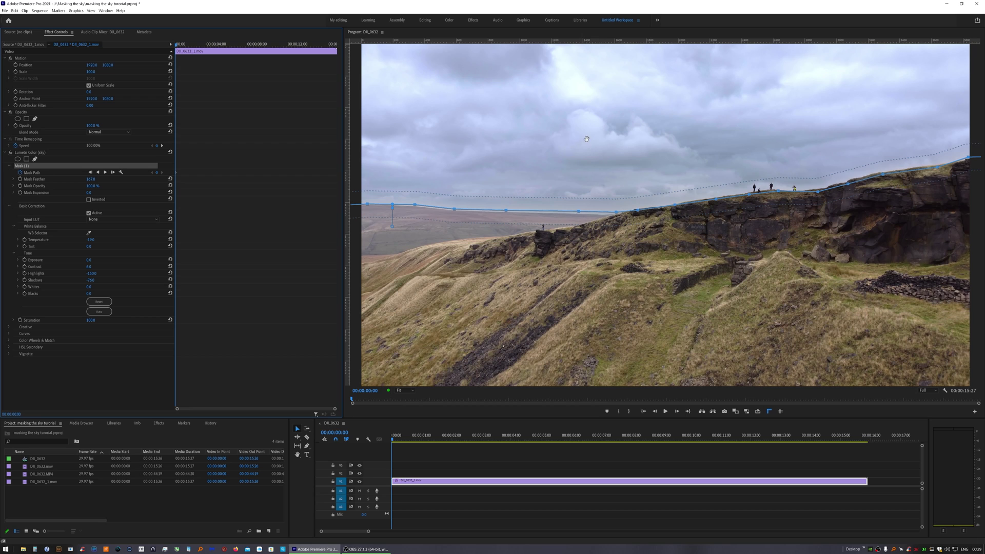
left_click_drag(586, 139, 587, 139)
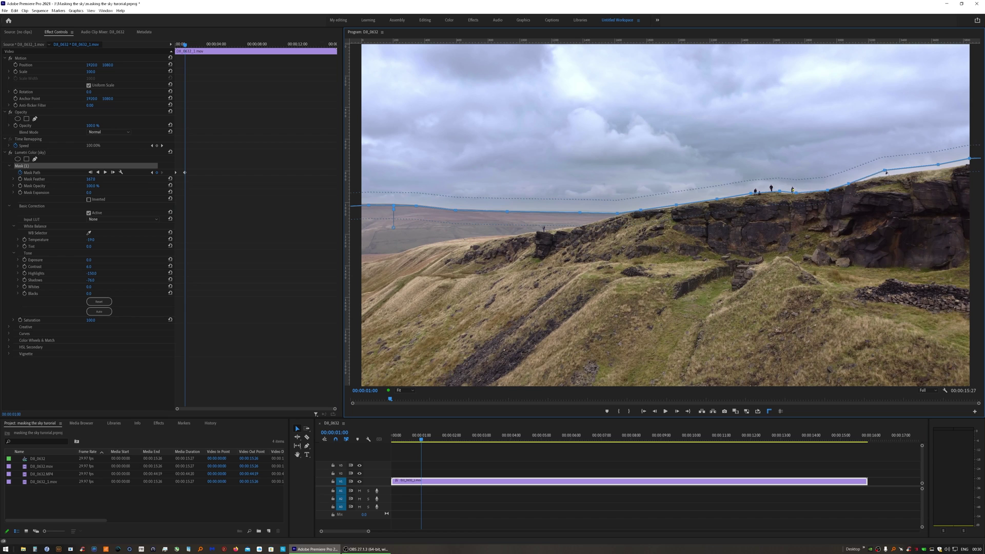
Step forward through the clip realigning the mask with the horizon, then return to start.
key("shift+Right")
mouse_move(887, 173)
left_mouse_down()
mouse_move(719, 197)
mouse_move(800, 185)
left_mouse_up()
key("shift+Right")
key("shift+Right")
key("shift+Right")
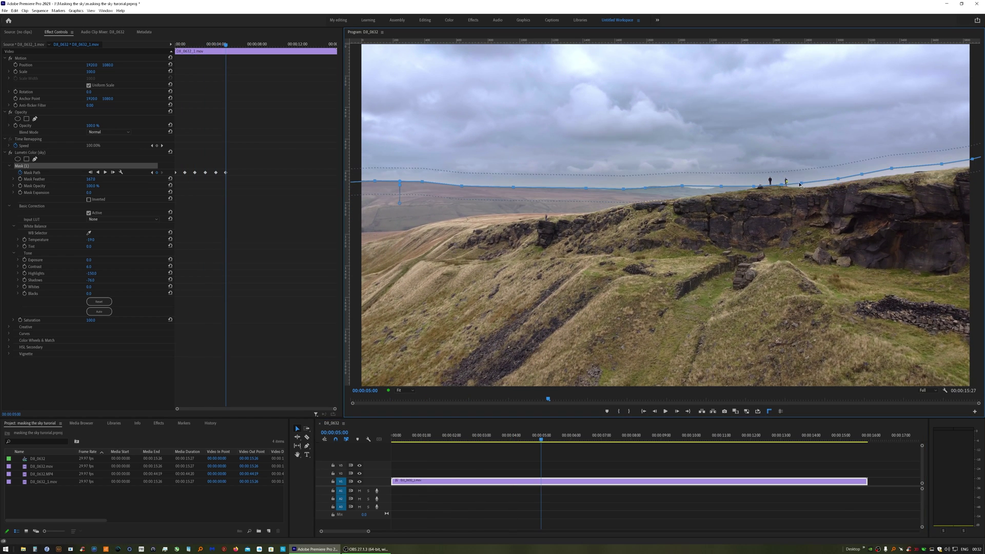
key("shift+Right")
left_click_drag(582, 141, 572, 123)
key("shift+Right")
key("shift+Right")
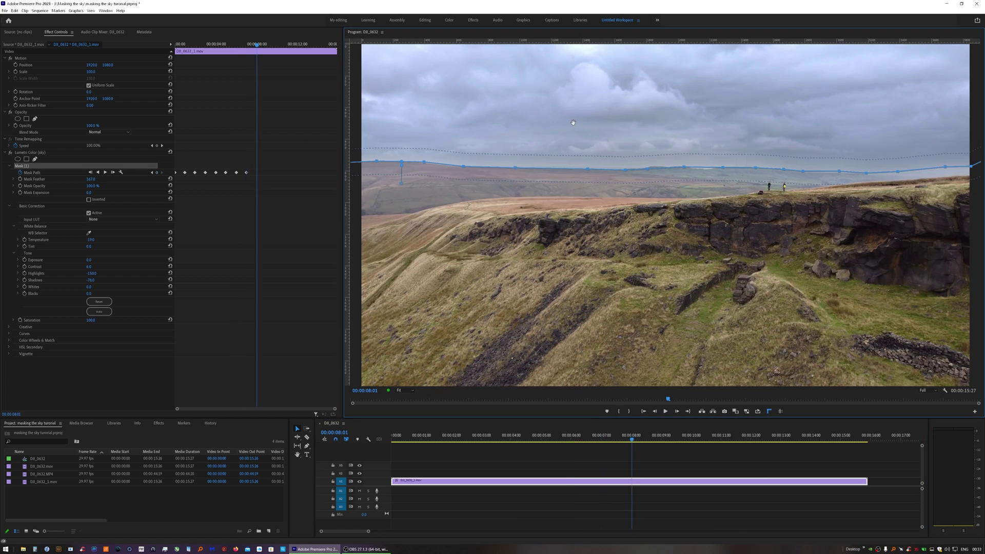
key("shift+Right")
key("shift+Right")
key("shift+Right")
key("shift+Right")
key("shift+Right")
key("shift+Right")
key("shift+Right")
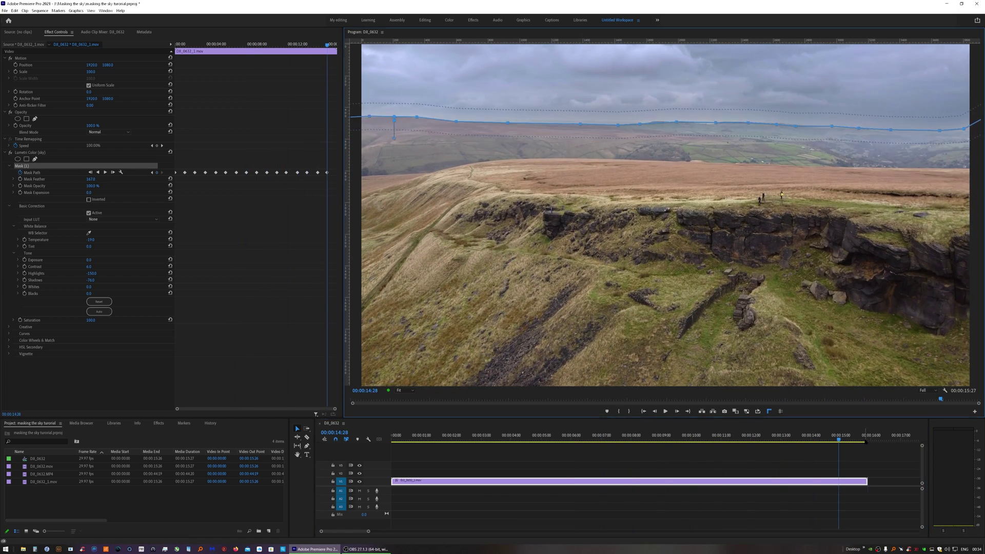
left_click(643, 410)
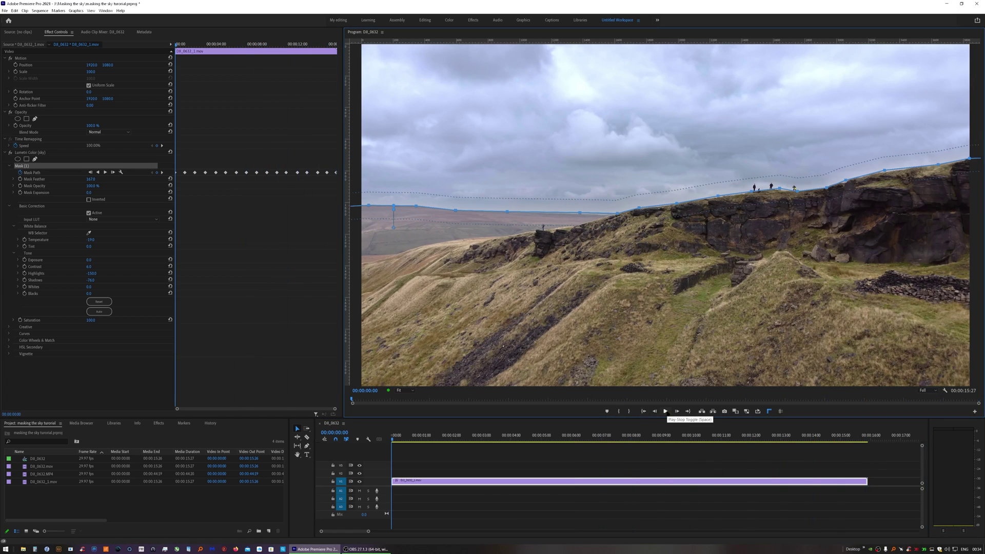
left_click(666, 412)
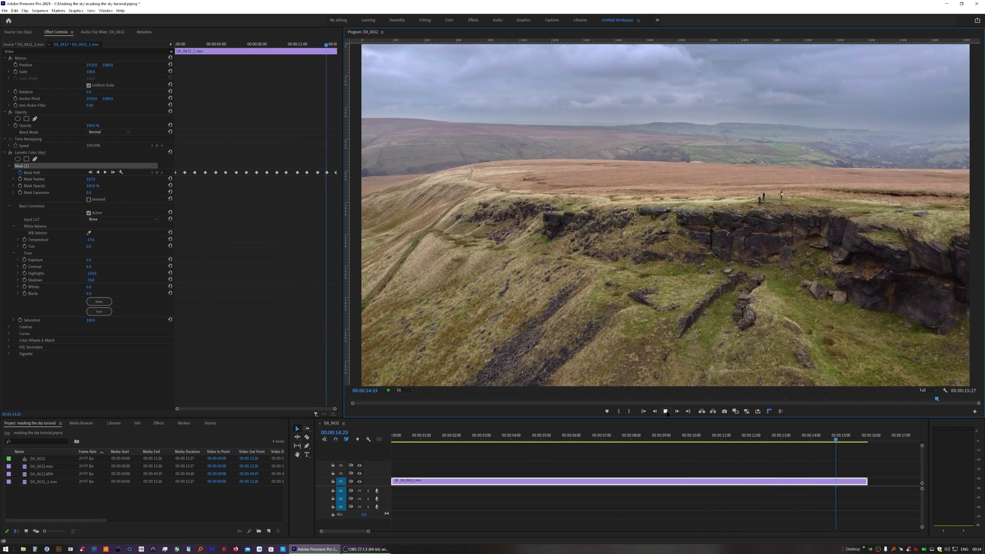
key("space")
key("Home")
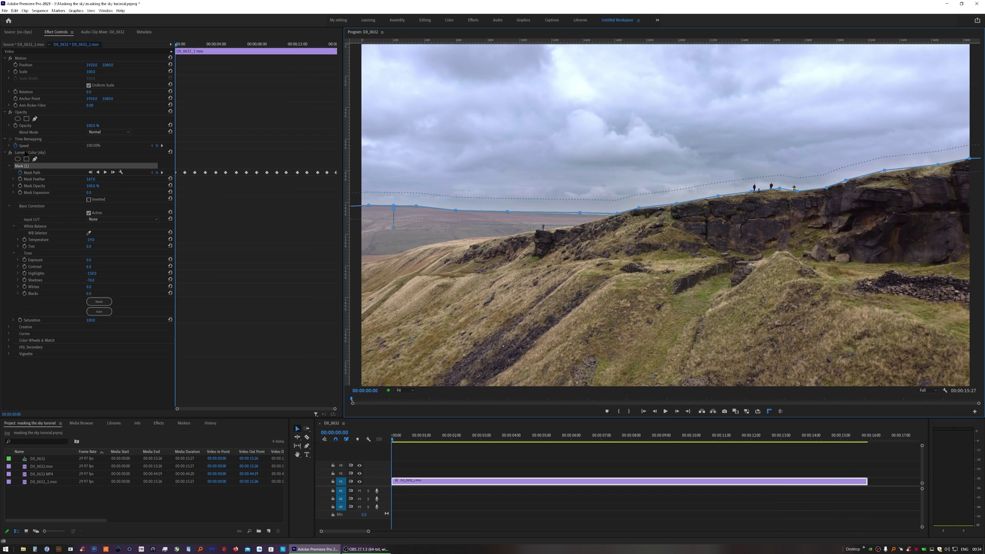
Copy the Lumetri Color (sky) effect to duplicate it.
left_click(26, 153)
right_click(27, 154)
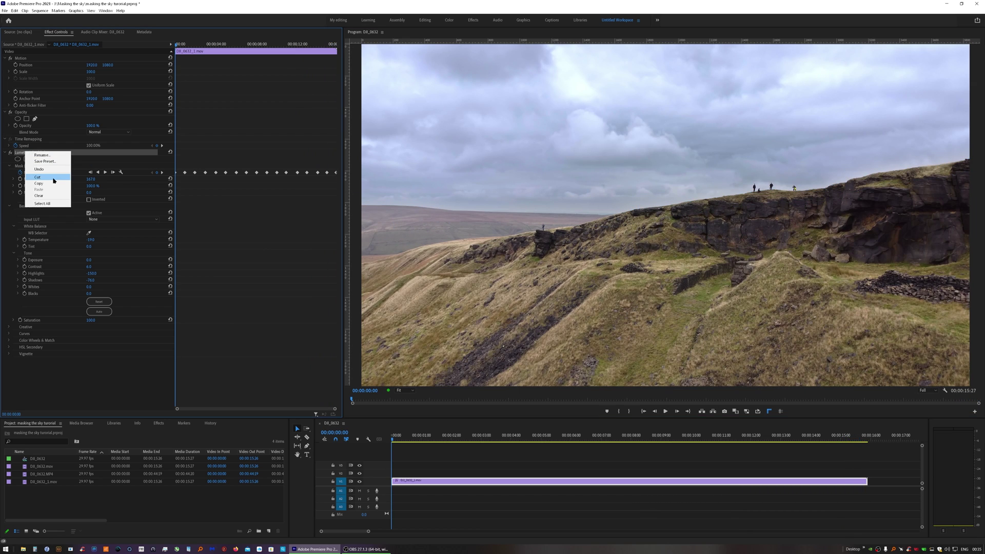
key("Escape")
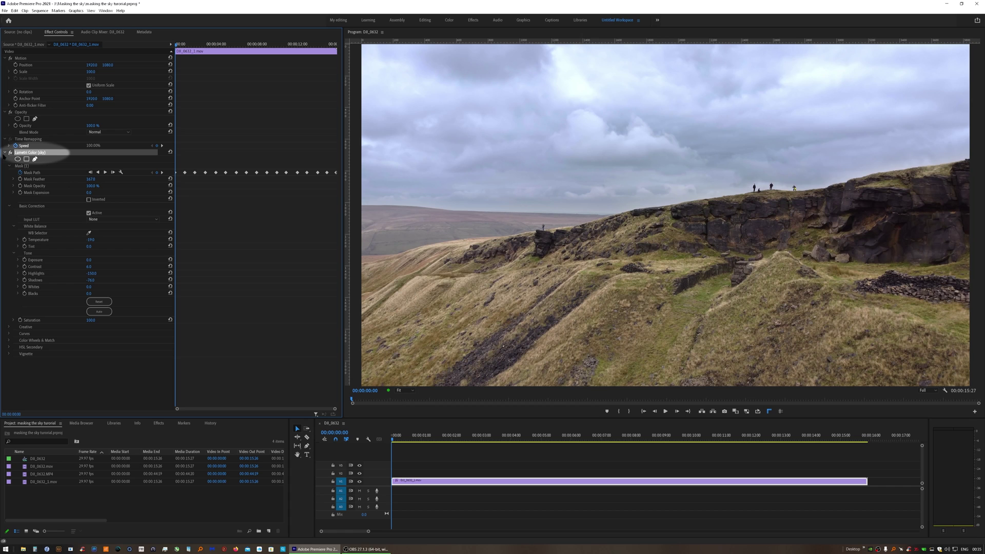
left_click(4, 153)
right_click(13, 216)
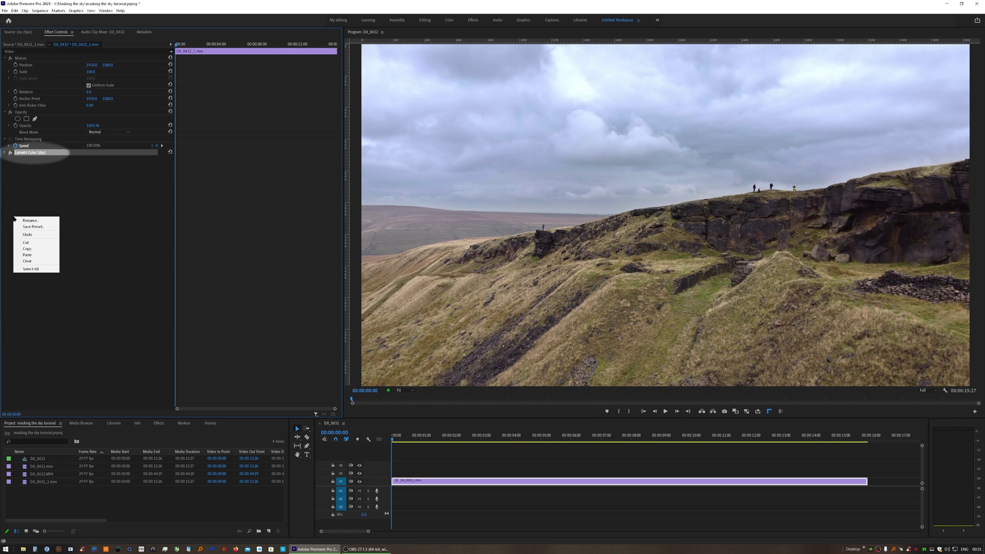
left_click(37, 256)
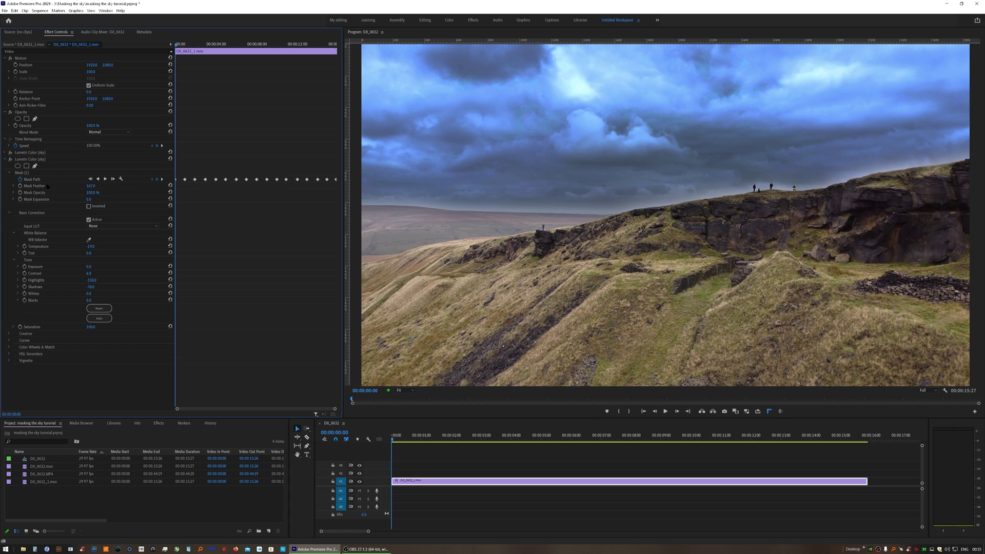
Rename the duplicated Lumetri effect to 'ground'.
left_click(27, 160)
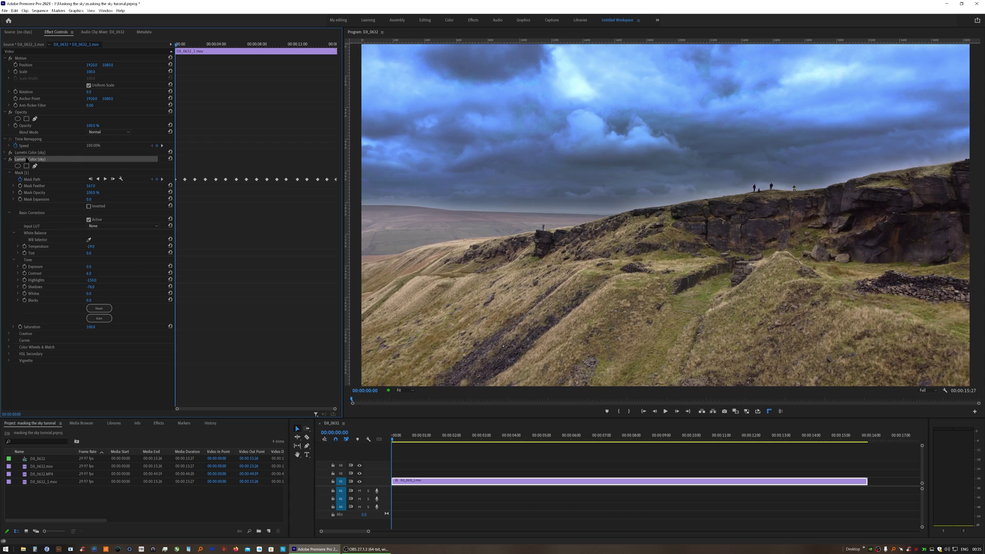
right_click(27, 160)
left_click(62, 178)
type("ground")
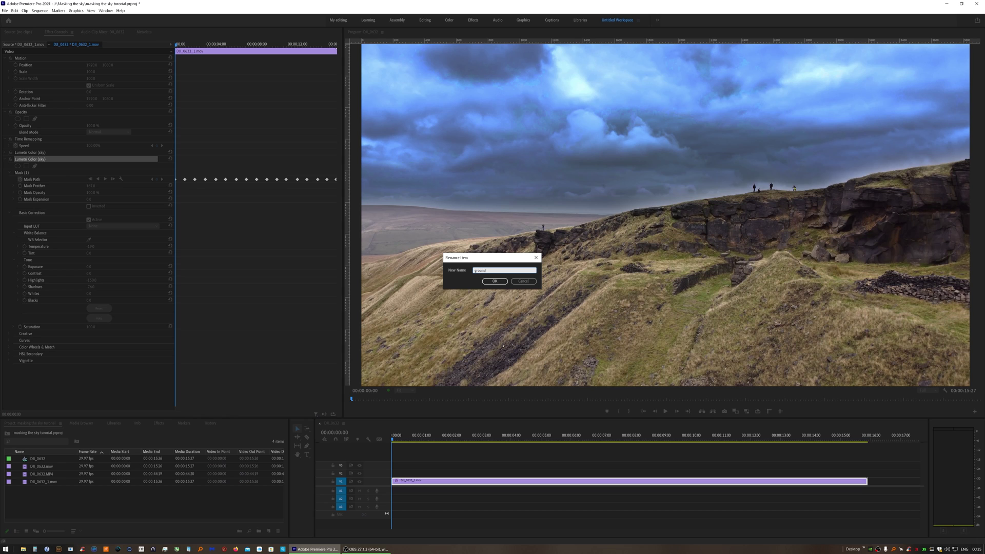
key("Return")
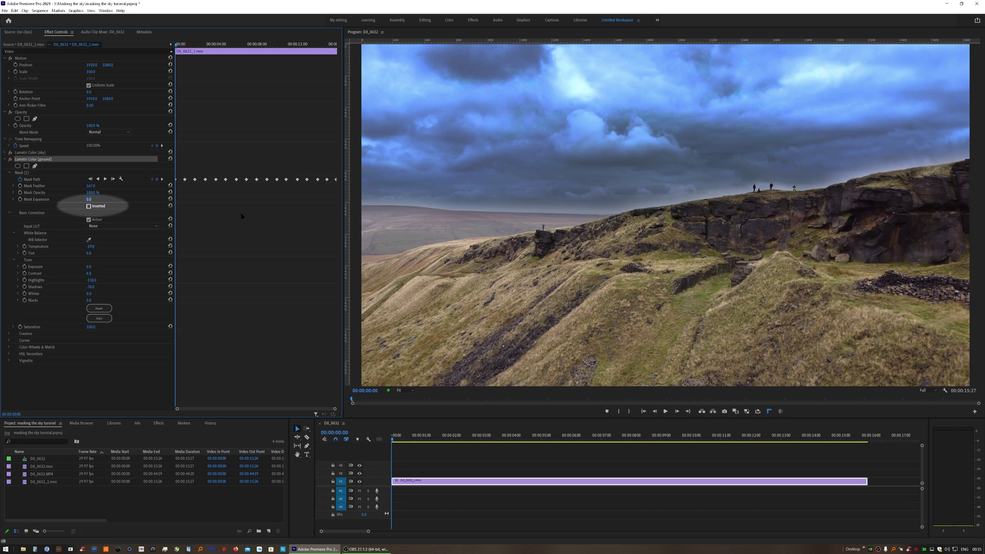
Invert the copy's mask, reset its Lumetri values, then brighten highlights and warm the ground's temperature.
left_click(89, 206)
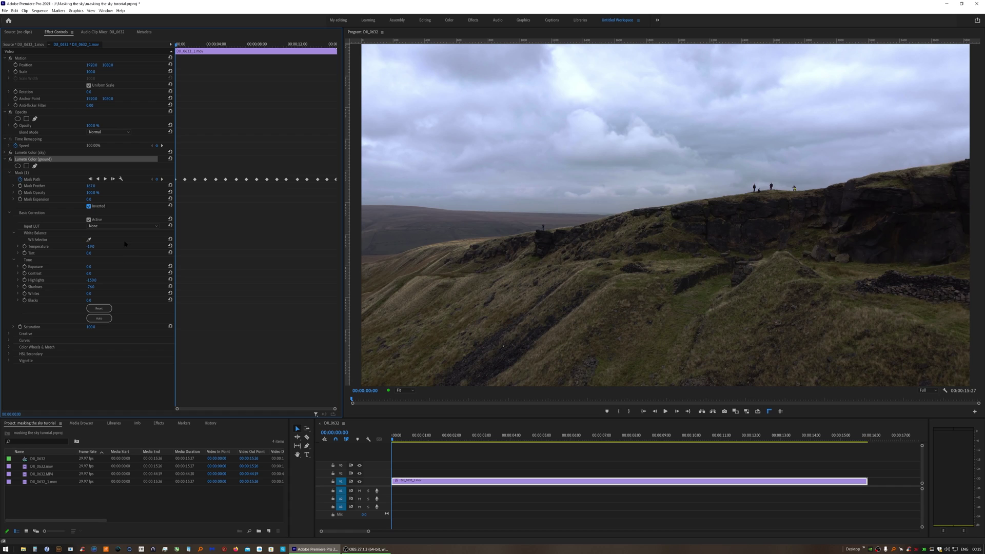
left_click(170, 158)
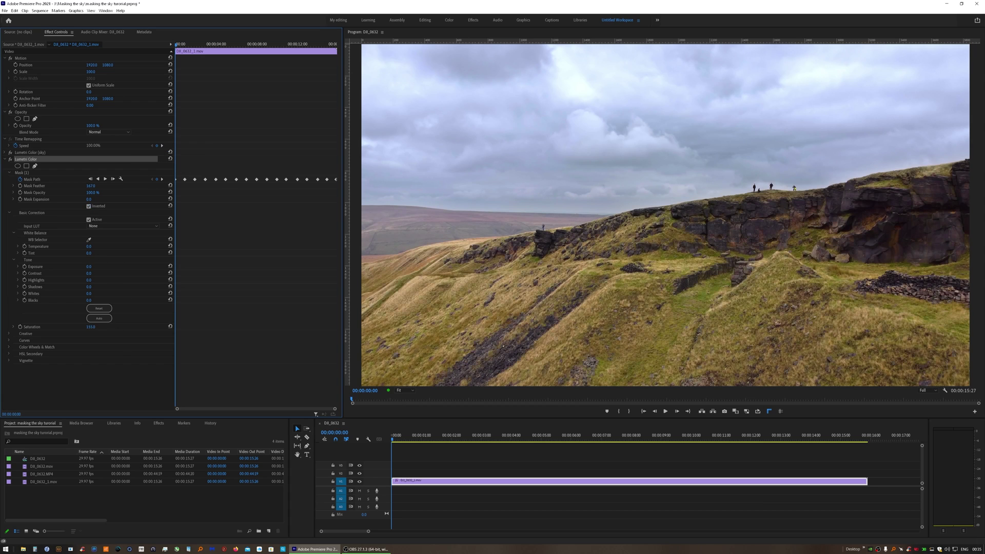
mouse_move(89, 280)
left_mouse_down()
mouse_move(110, 280)
mouse_move(93, 287)
left_mouse_up()
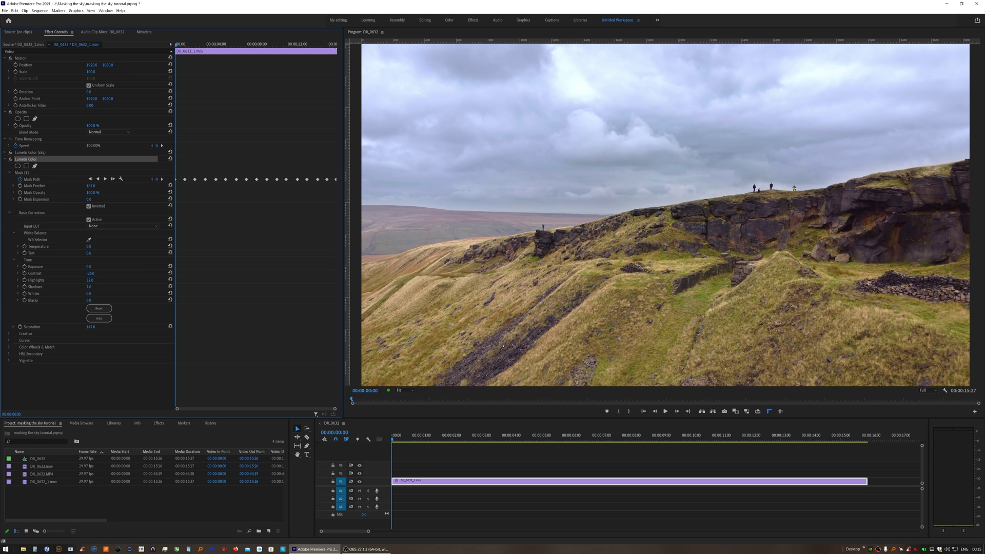
left_click_drag(601, 433, 646, 435)
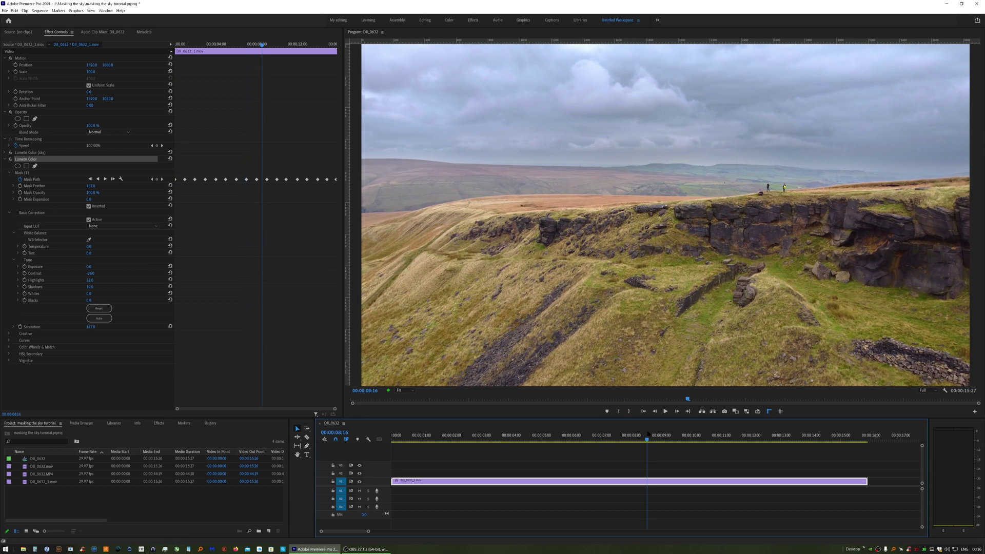
left_click_drag(88, 246, 92, 246)
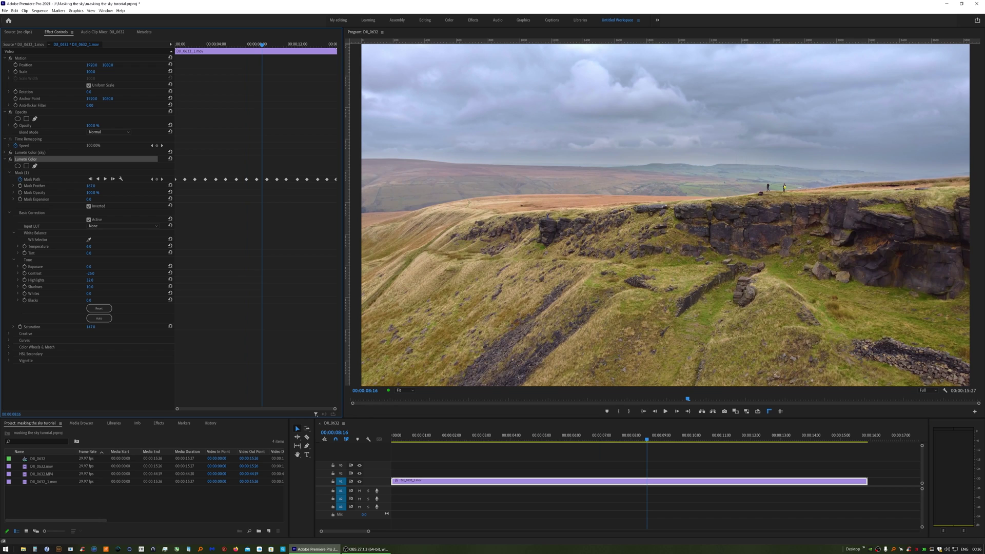
Play the drone clip from the start, then play the cropped before-and-after comparison.
left_click(643, 412)
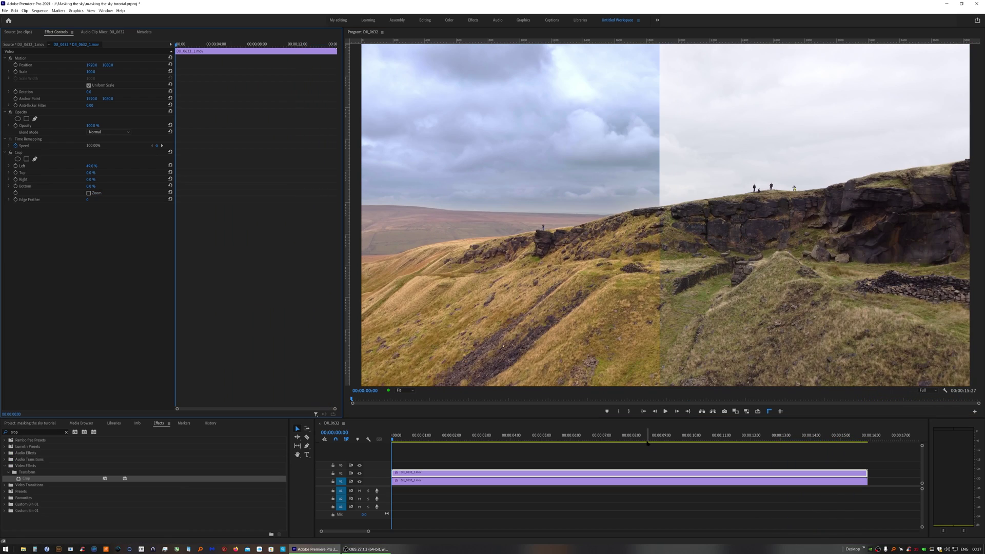
left_click(665, 411)
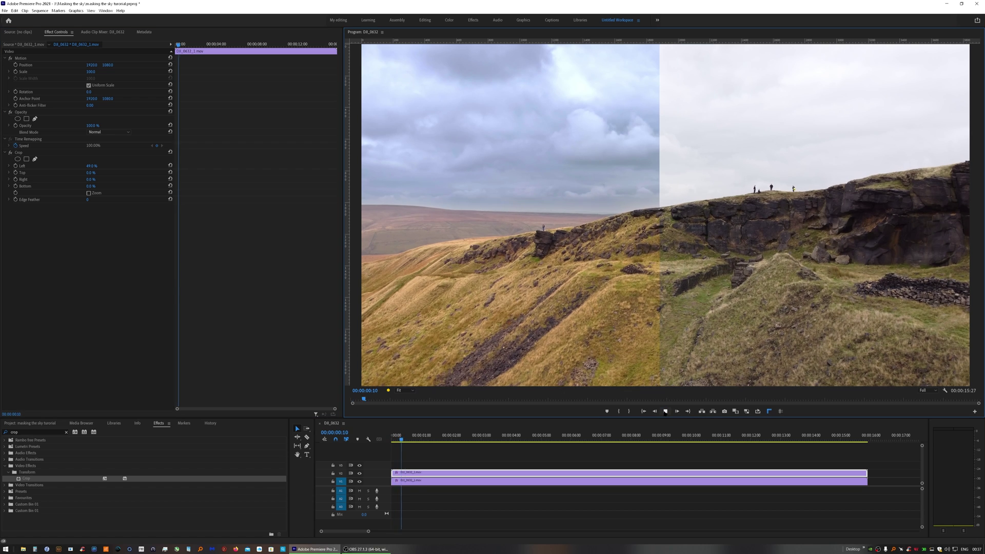